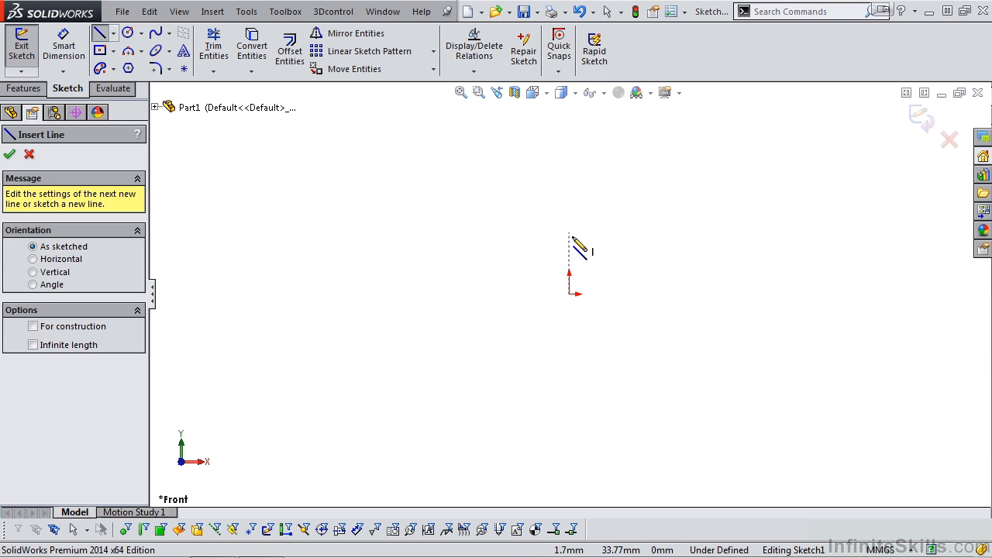
# Sketch connected lines from the origin: a long horizontal base, an upward diagonal, a short horizontal line and a short vertical line at the right end
pyautogui.click(570, 294)
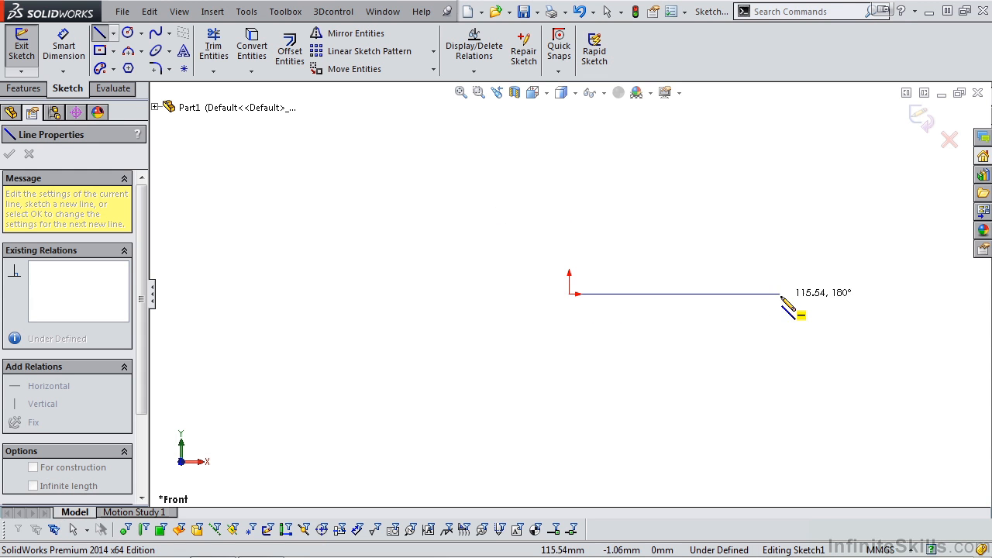
pyautogui.click(814, 294)
pyautogui.click(839, 254)
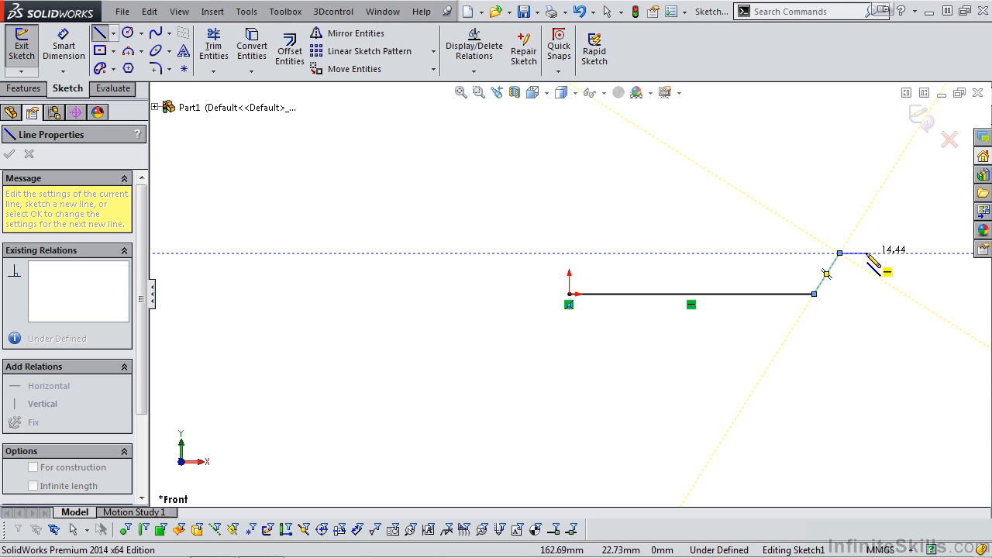
pyautogui.click(883, 254)
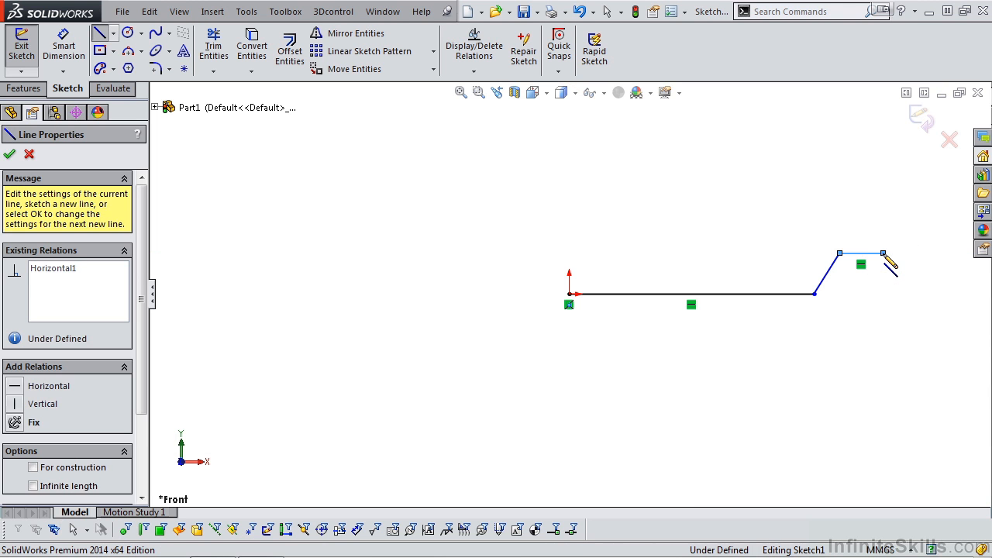
pyautogui.click(883, 231)
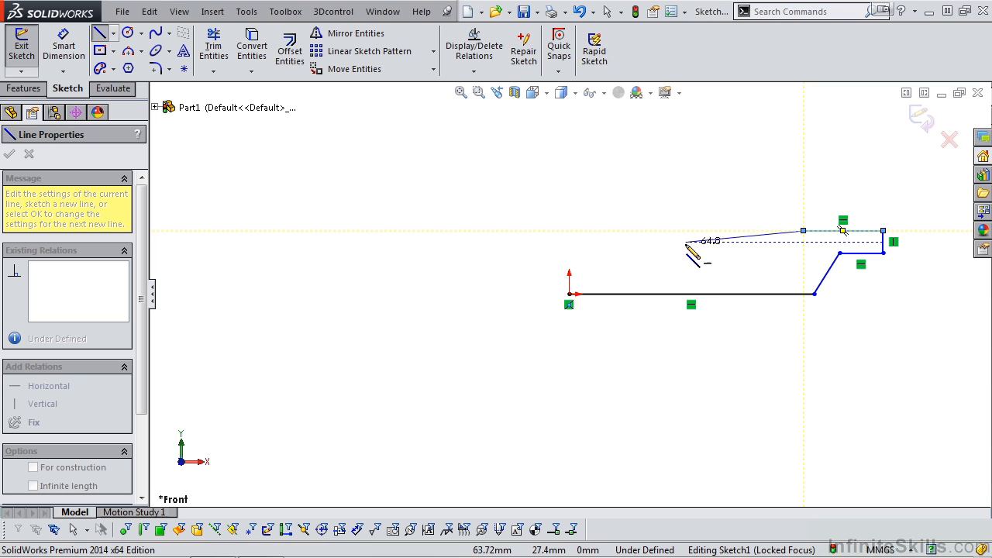
# Continue the profile with a horizontal top line, a tangent arc, a long horizontal line and a sloped corner, closing vertically at the origin
pyautogui.click(803, 230)
pyautogui.press('a')
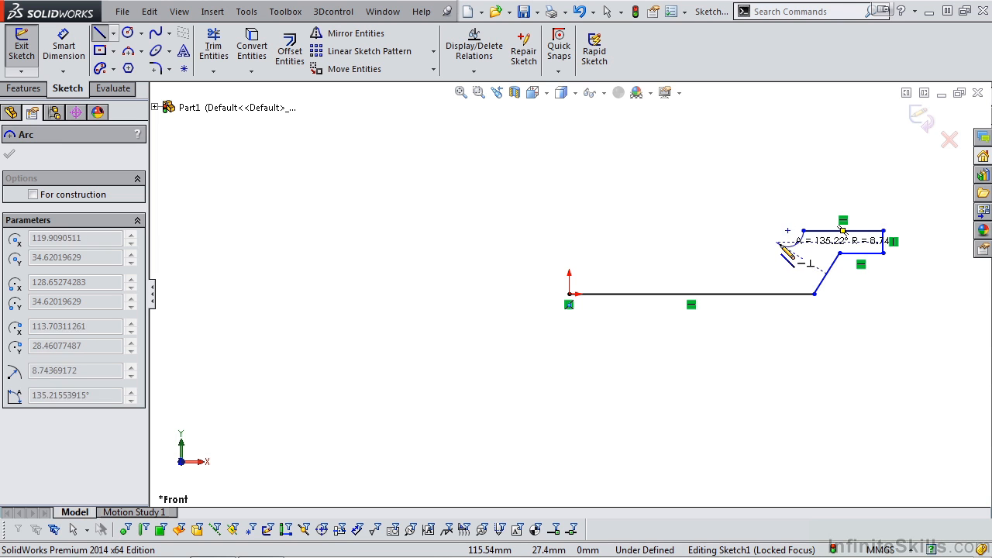
pyautogui.press('a')
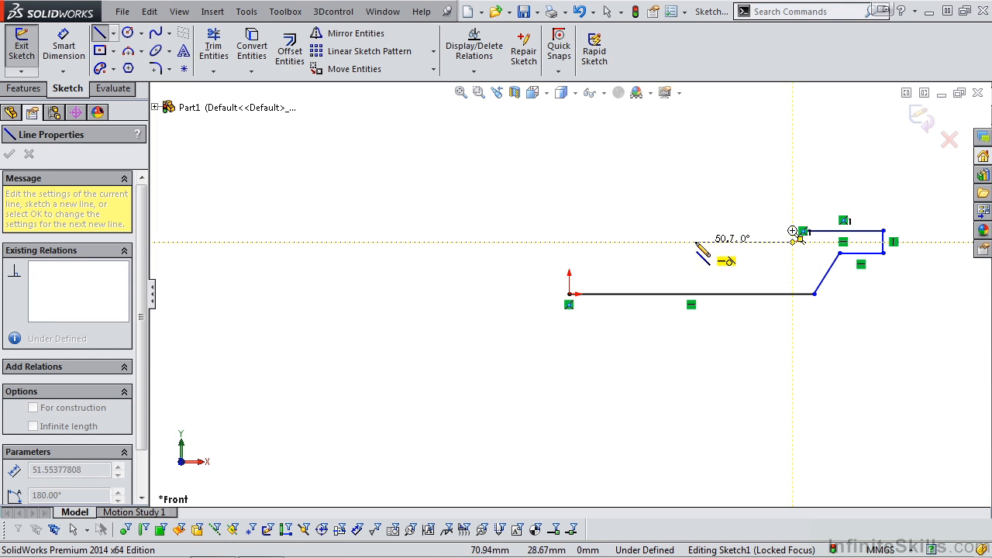
pyautogui.click(605, 242)
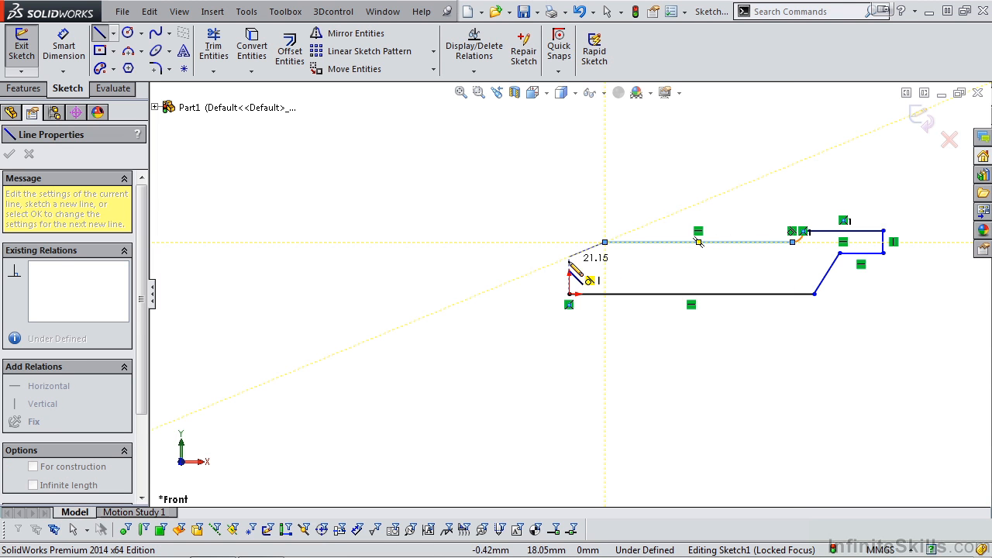
pyautogui.click(570, 256)
pyautogui.click(569, 293)
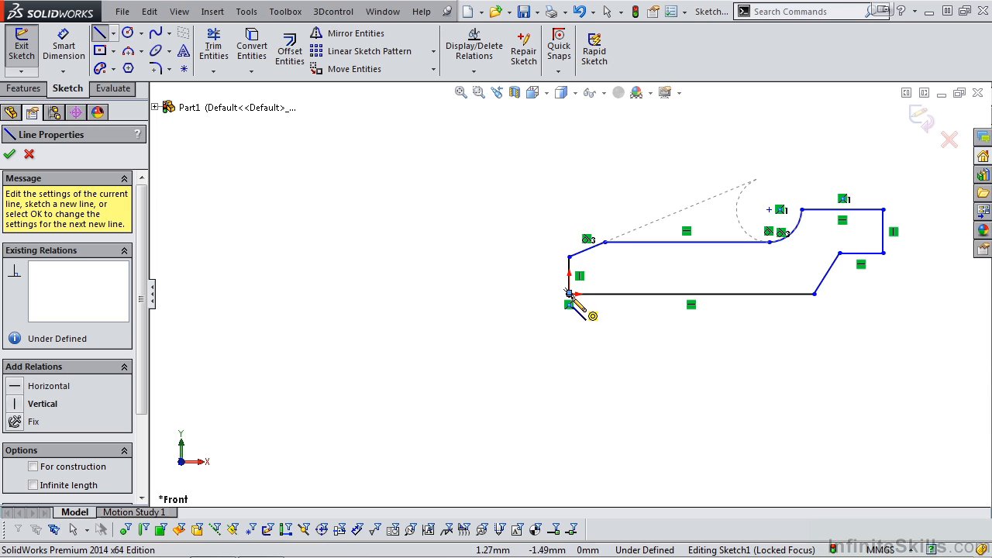
# Sketch a circle of about 6.4 mm radius inside the profile near its left end
pyautogui.press('s')
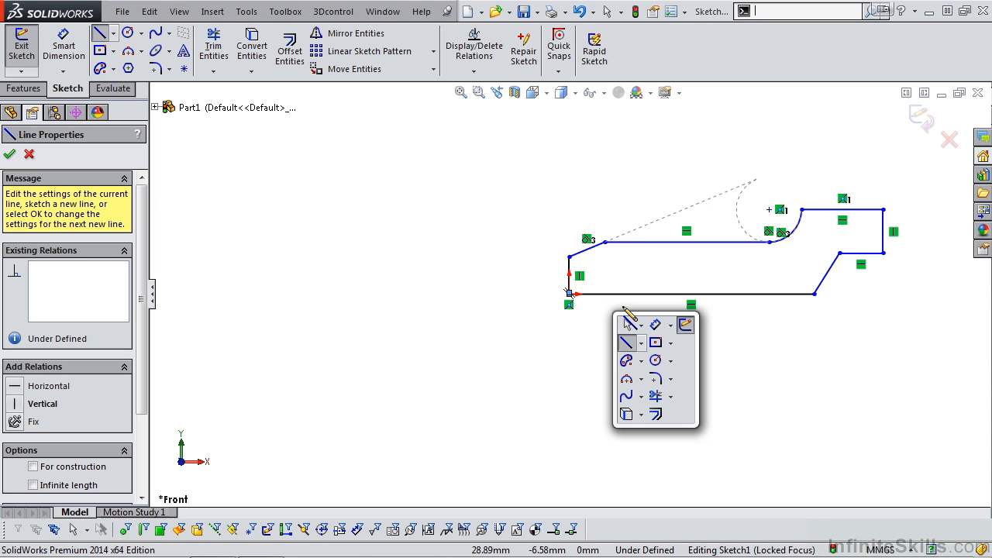
pyautogui.click(656, 360)
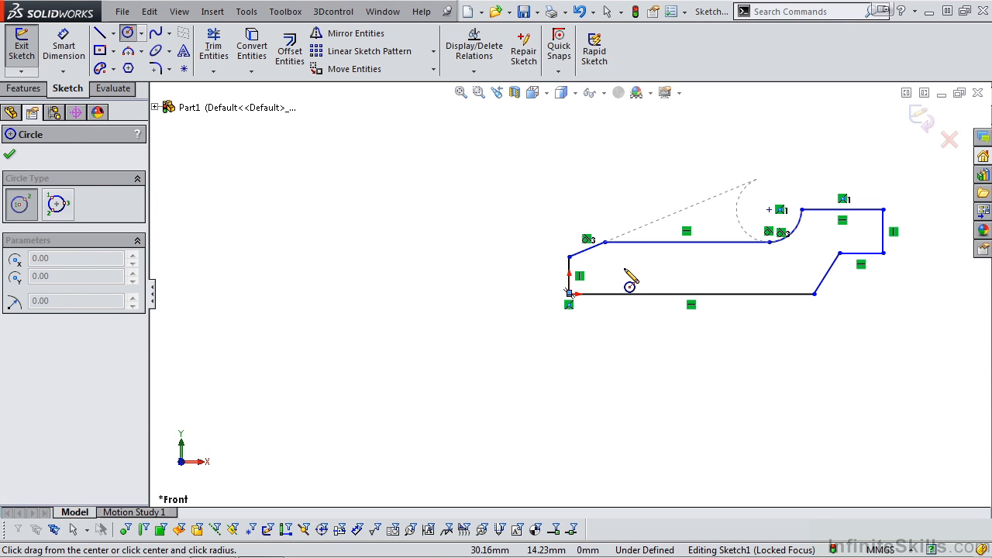
pyautogui.click(625, 268)
pyautogui.click(637, 271)
# Draw a vertical line across the profile, from the long upper horizontal edge to the base line
pyautogui.press('s')
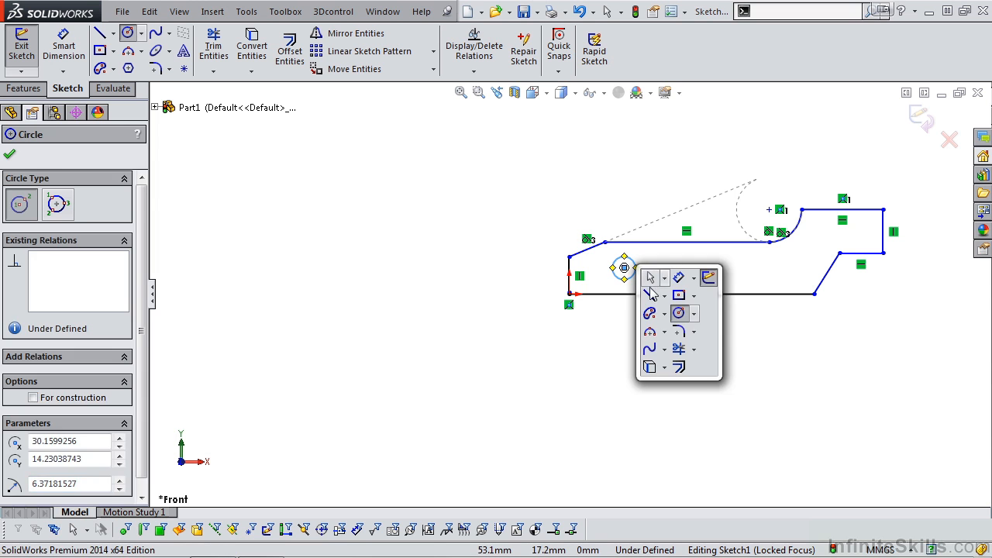
pyautogui.click(650, 294)
pyautogui.click(721, 242)
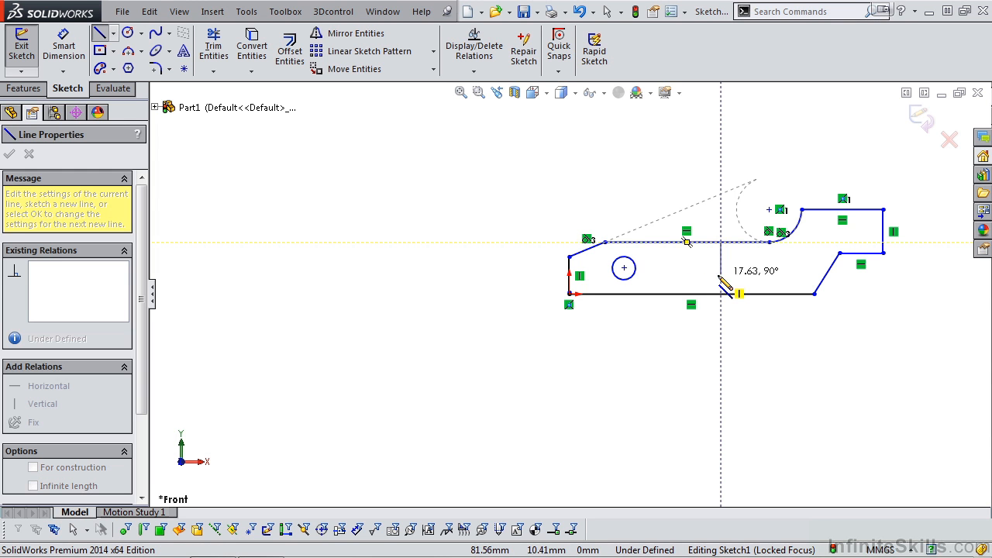
pyautogui.click(721, 294)
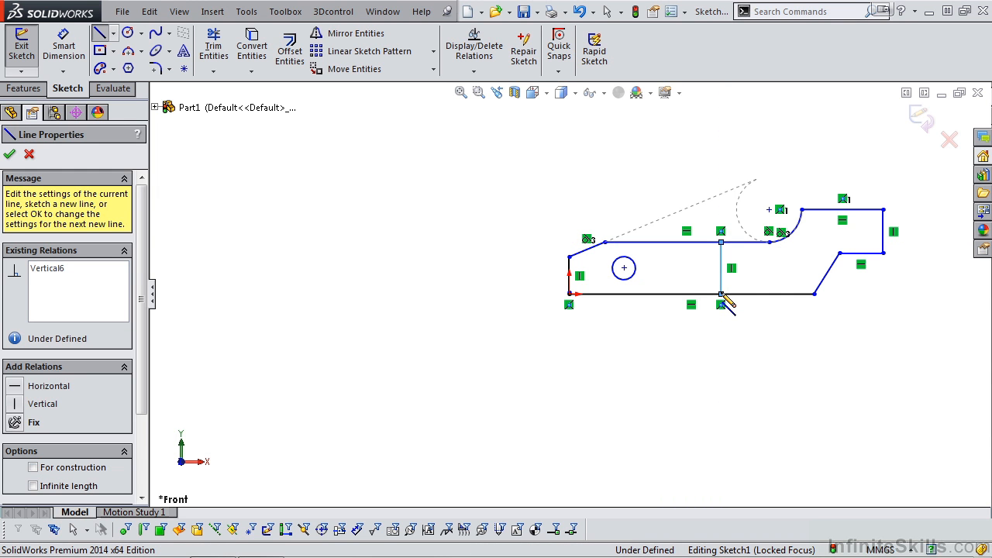
pyautogui.press('Escape')
# Delete the tangent relation between the sloped corner line and the arc
pyautogui.press('f')
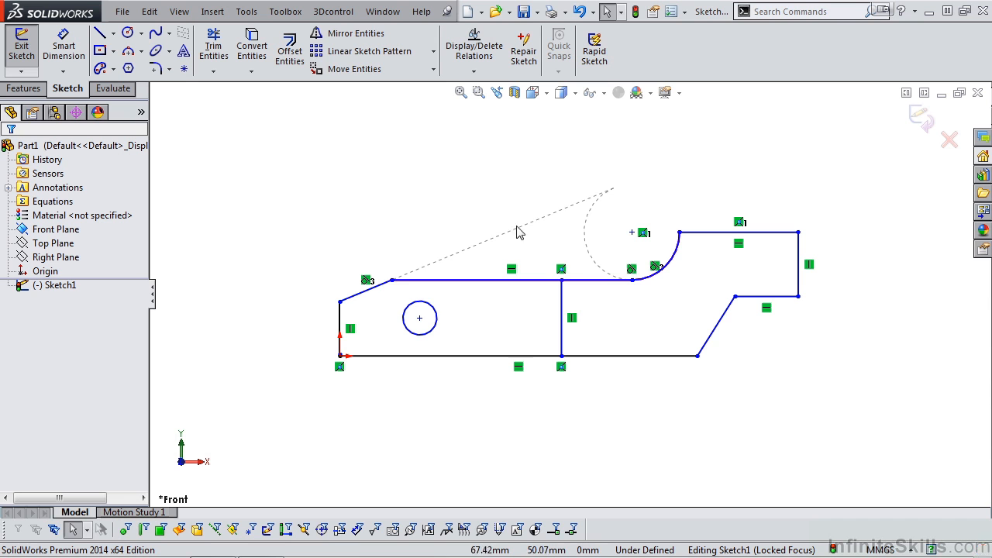
pyautogui.click(368, 281)
pyautogui.press('Delete')
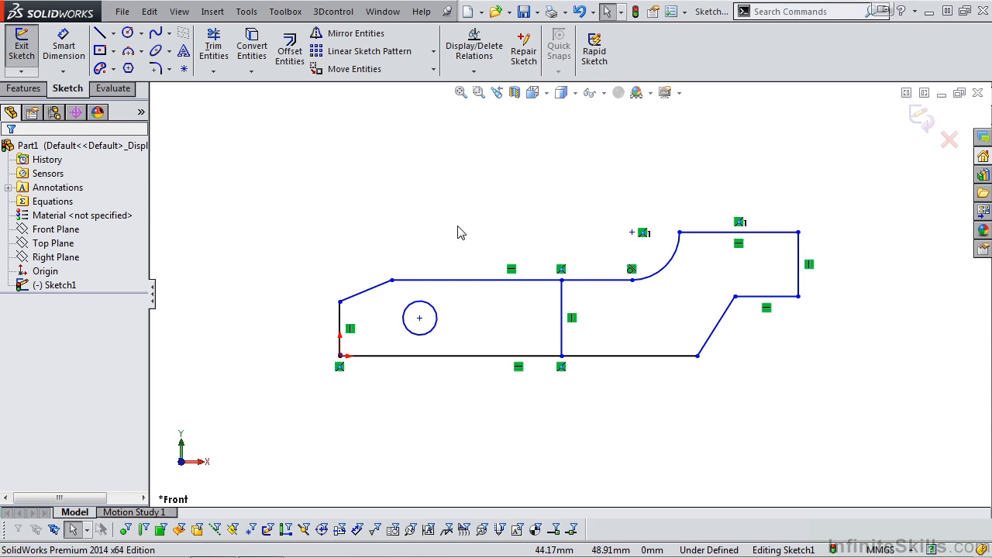
# Dimension the circle's center 35 mm horizontally from the profile's left vertical edge
pyautogui.press('s')
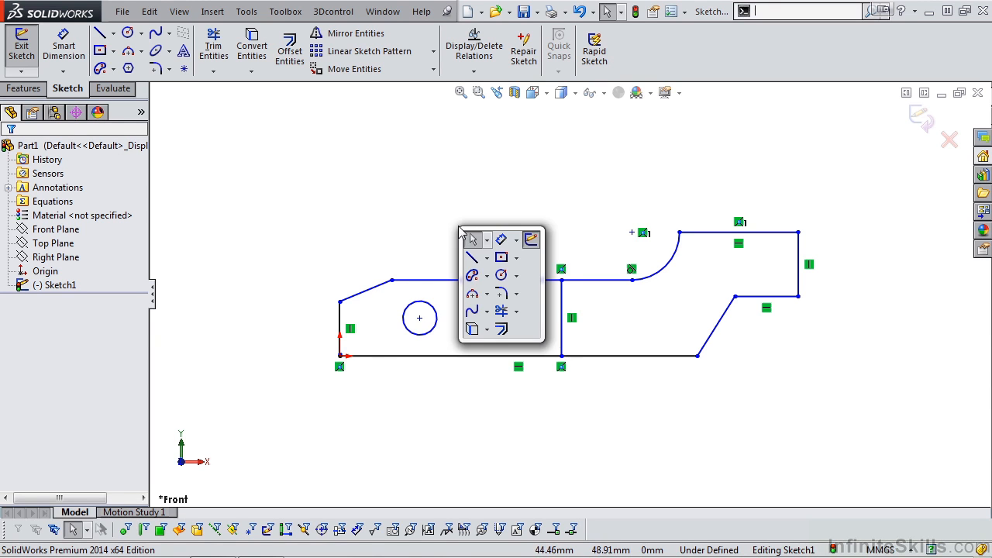
pyautogui.click(501, 241)
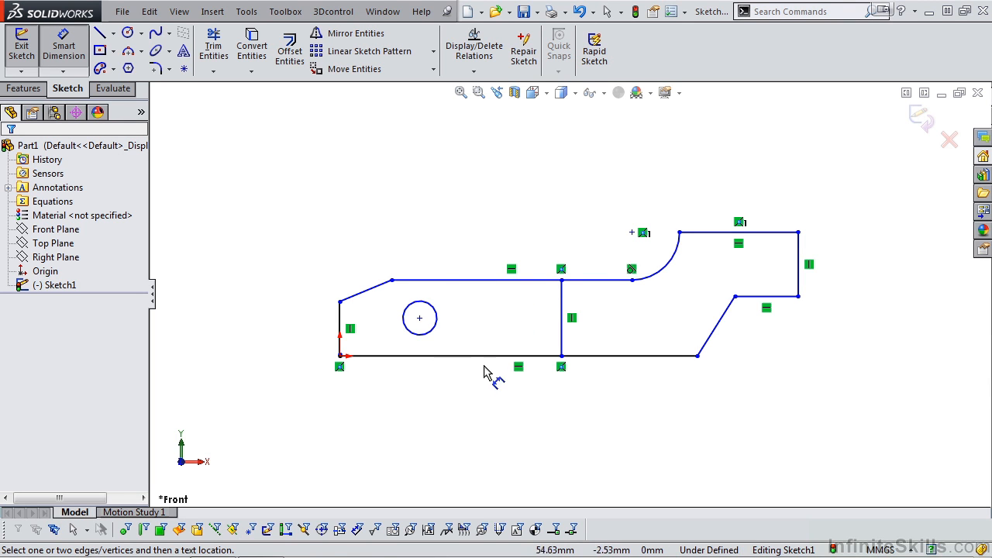
pyautogui.click(341, 324)
pyautogui.click(419, 318)
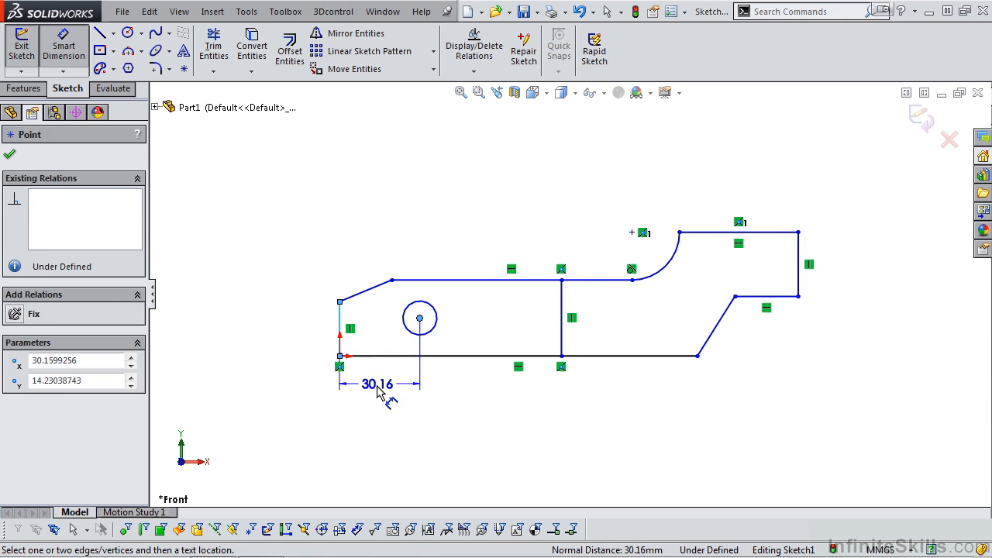
pyautogui.click(384, 402)
pyautogui.write('3')
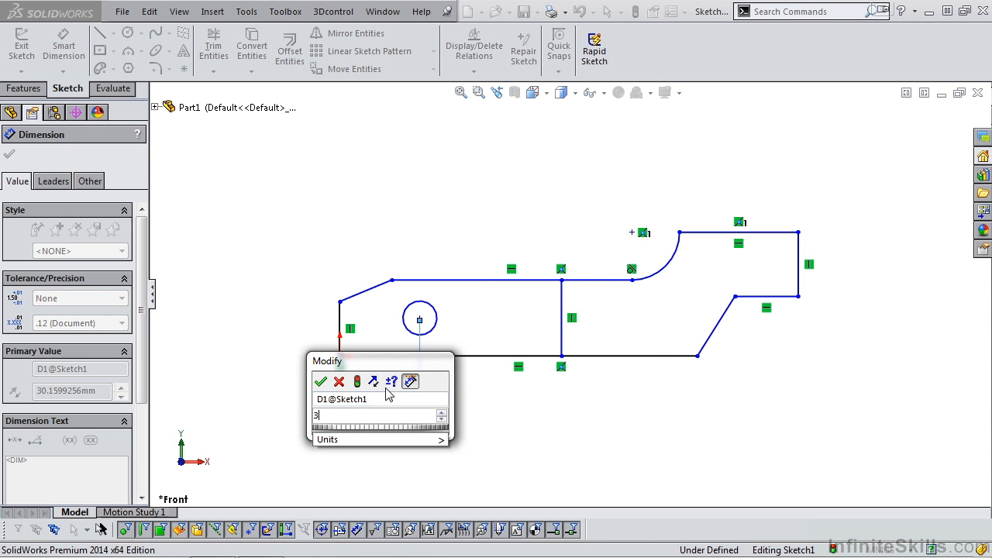
pyautogui.click(321, 382)
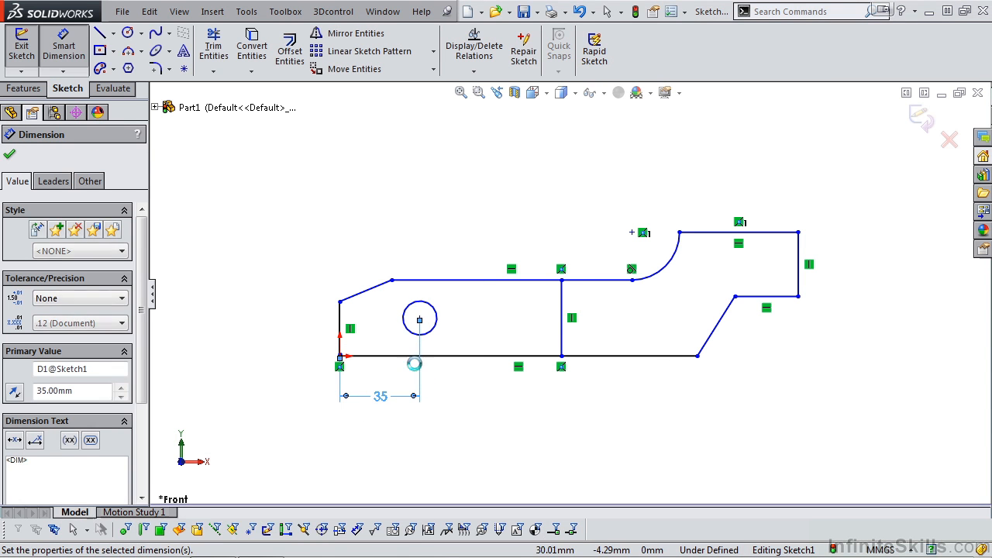
# Dimension the circle's center 25 mm above the base line
pyautogui.click(438, 356)
pyautogui.click(420, 319)
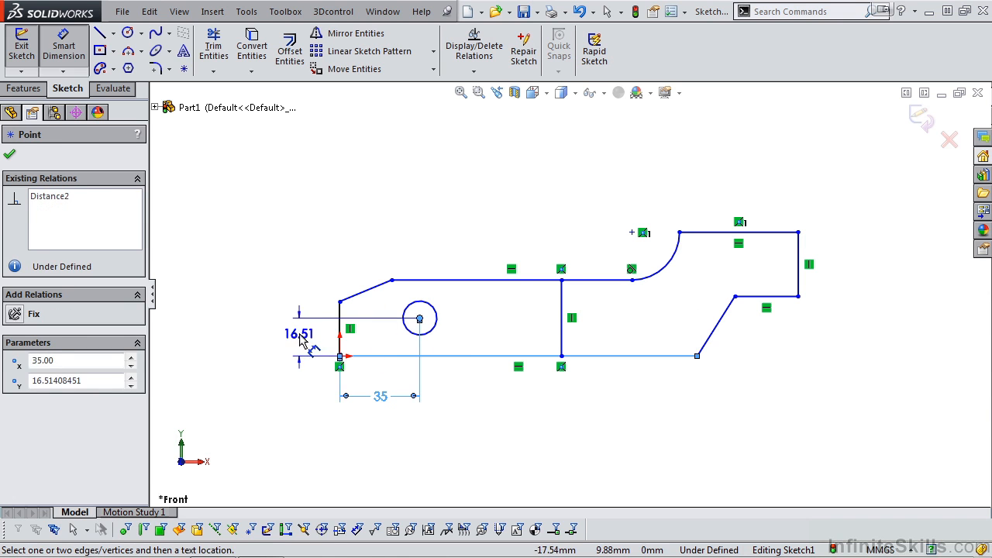
pyautogui.click(301, 334)
pyautogui.write('25')
pyautogui.click(245, 322)
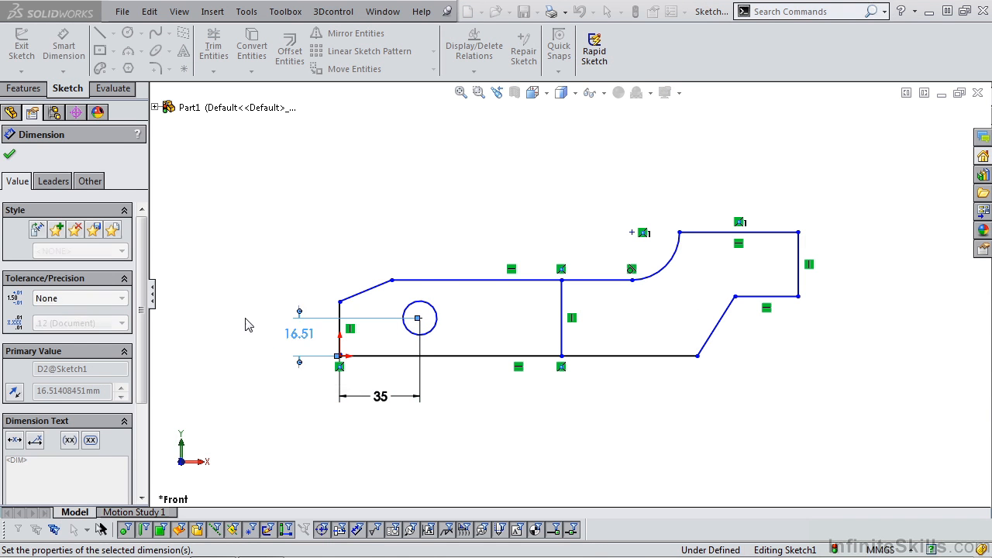
# Dimension the circle with a diameter of 20 mm
pyautogui.click(434, 310)
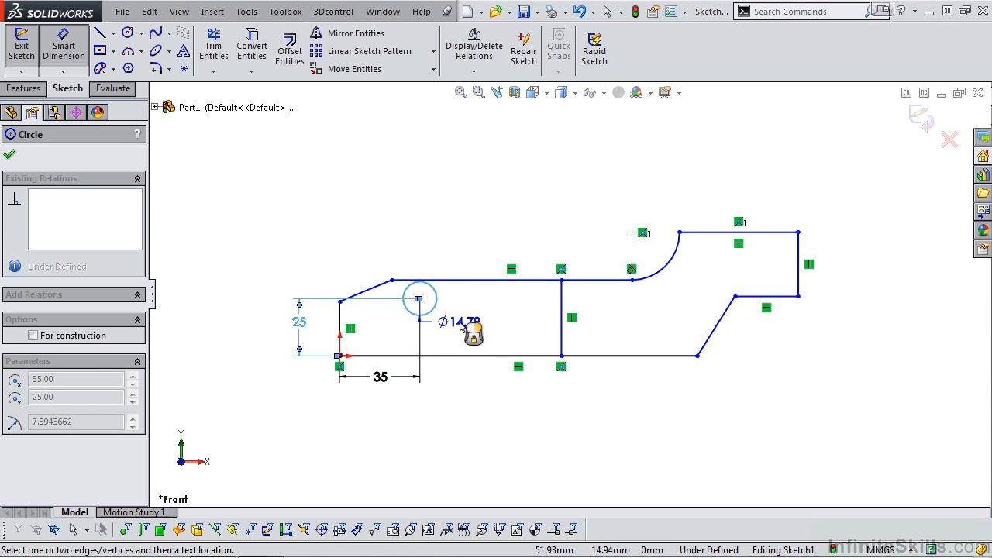
pyautogui.click(490, 341)
pyautogui.write('20')
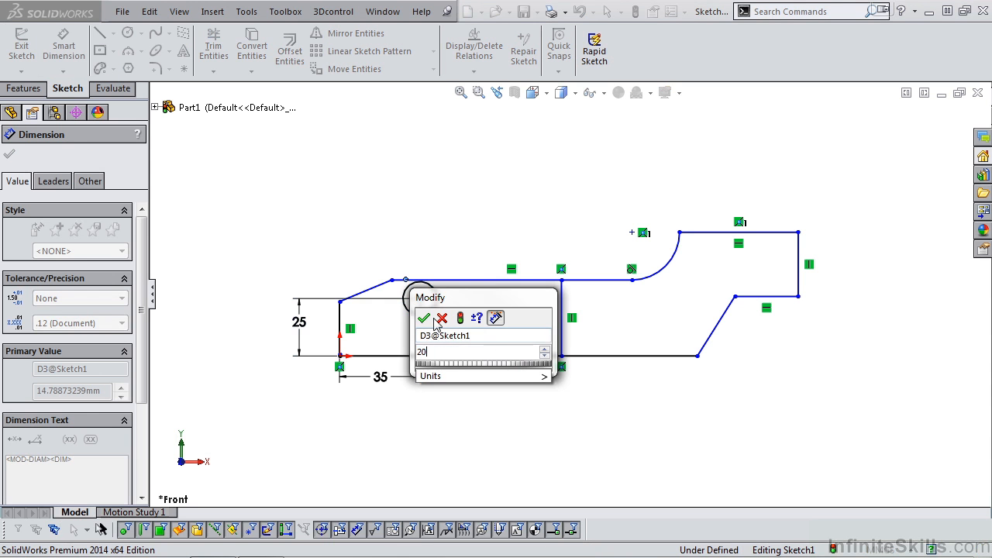
pyautogui.click(423, 318)
# Dimension the height between the base line and the long upper horizontal edge as 50 mm
pyautogui.click(463, 359)
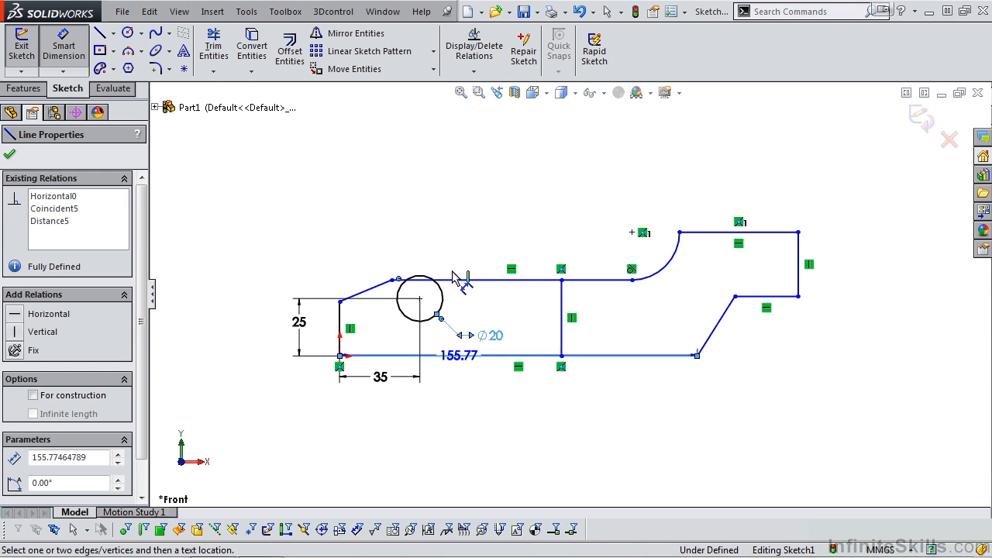
pyautogui.click(453, 279)
pyautogui.click(270, 315)
pyautogui.write('50')
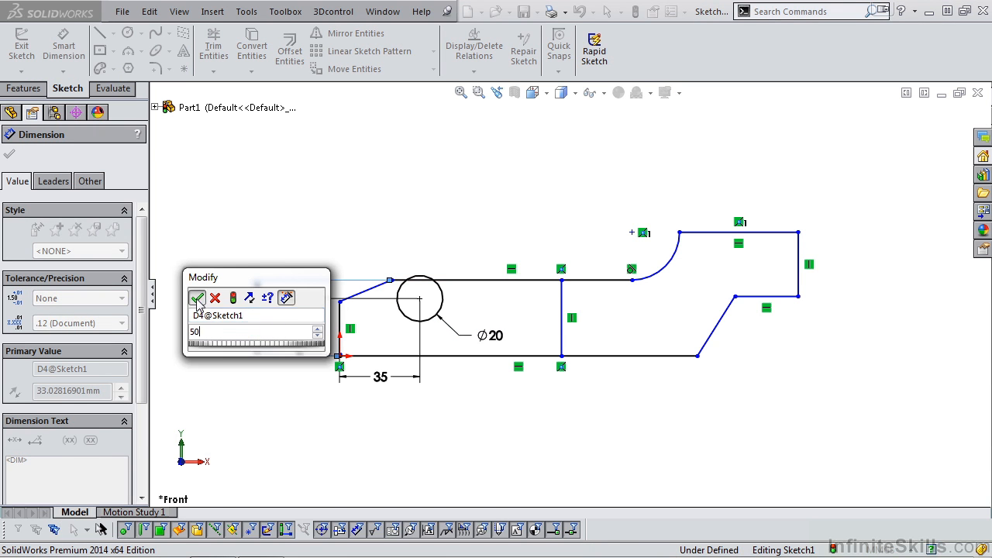
pyautogui.click(198, 299)
# Dimension the sloped corner line at the upper left as 15 mm vertically and 25 mm horizontally
pyautogui.click(360, 282)
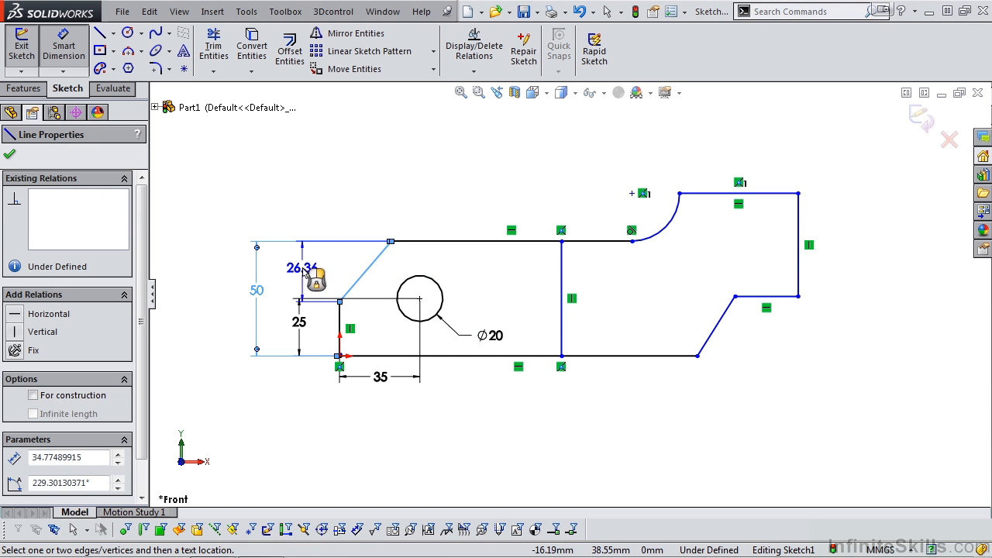
pyautogui.click(303, 270)
pyautogui.write('15')
pyautogui.click(242, 253)
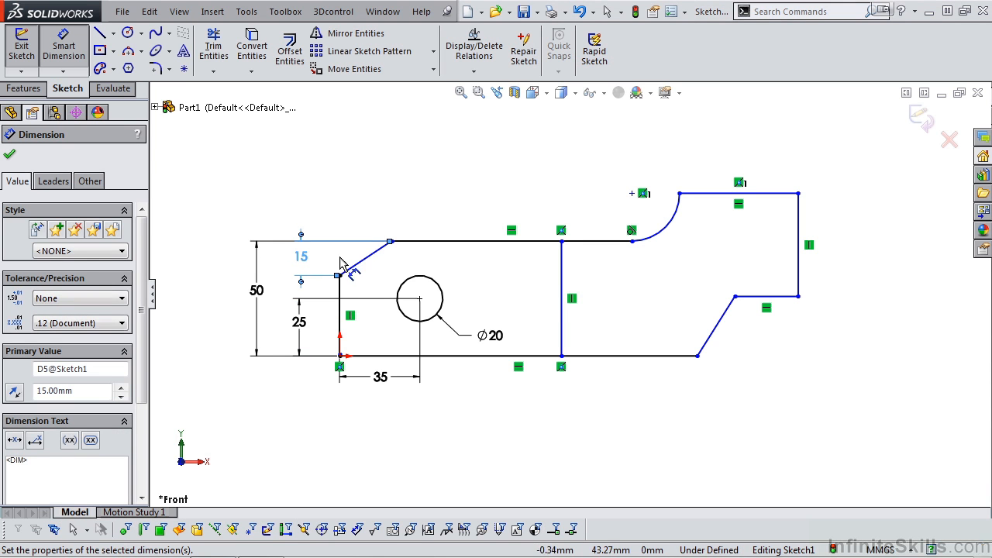
pyautogui.click(360, 257)
pyautogui.click(366, 220)
pyautogui.write('25')
pyautogui.click(297, 196)
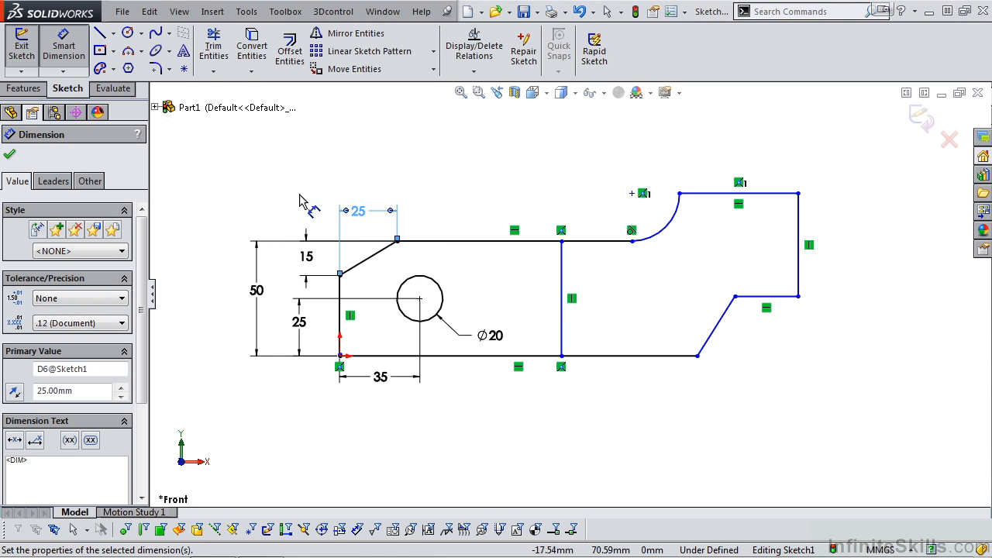
# Dimension the inner vertical line 100 mm from the profile's left vertical edge
pyautogui.click(341, 322)
pyautogui.click(557, 329)
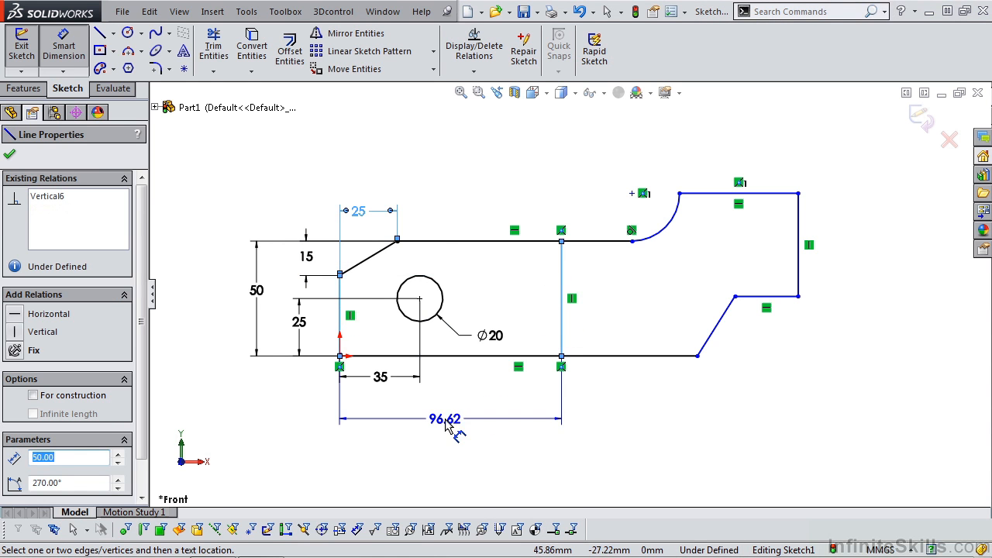
pyautogui.click(448, 419)
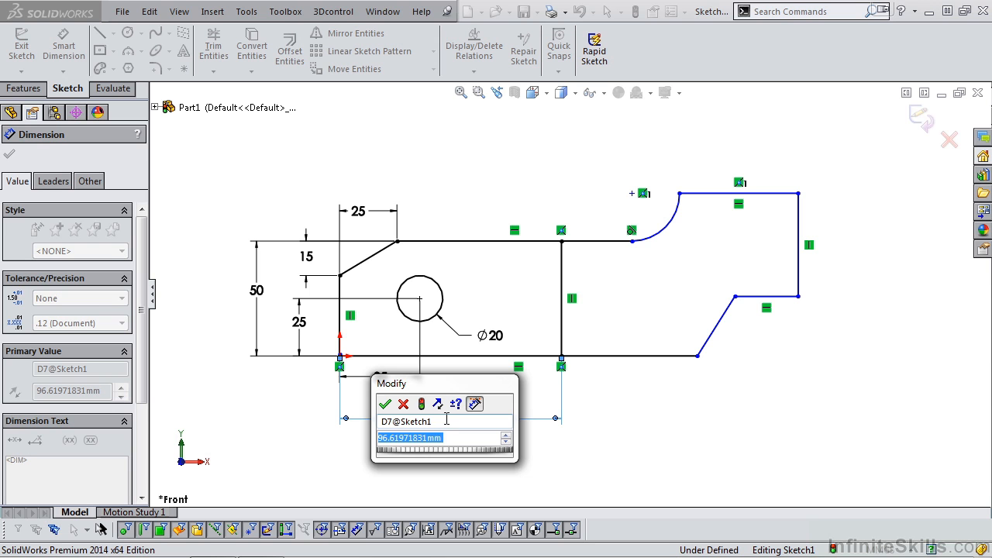
pyautogui.write('100')
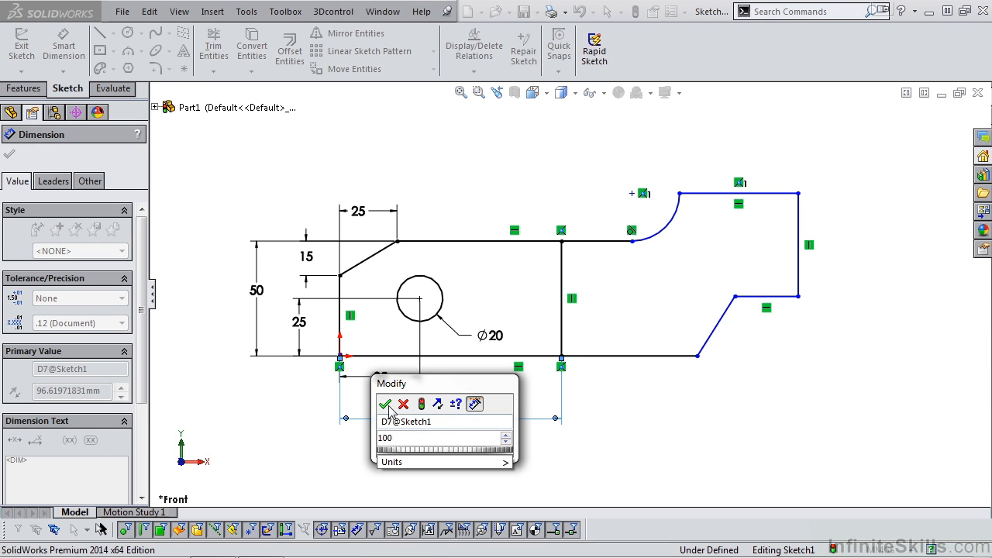
pyautogui.click(387, 405)
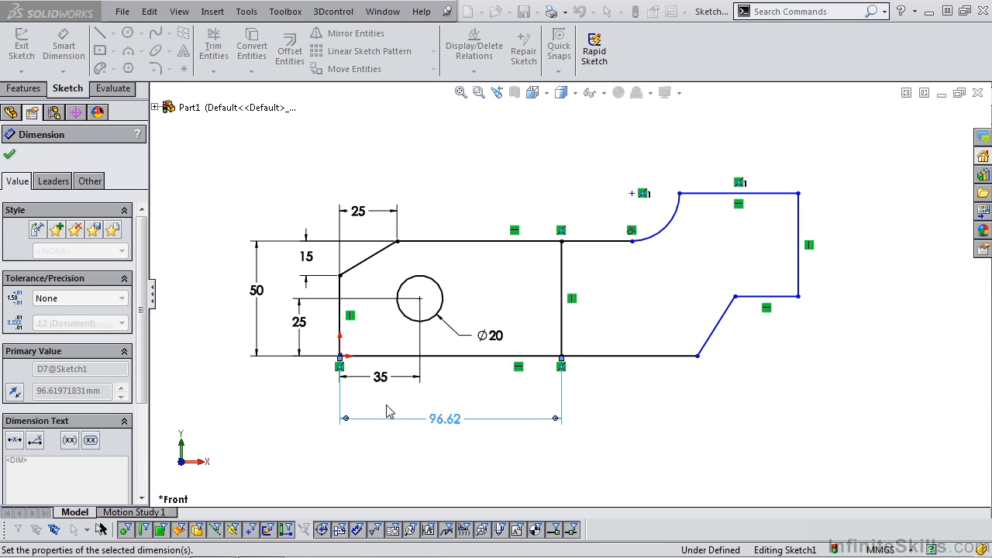
# Dimension the overall width between the profile's left and right vertical edges as 200 mm
pyautogui.click(342, 332)
pyautogui.click(799, 272)
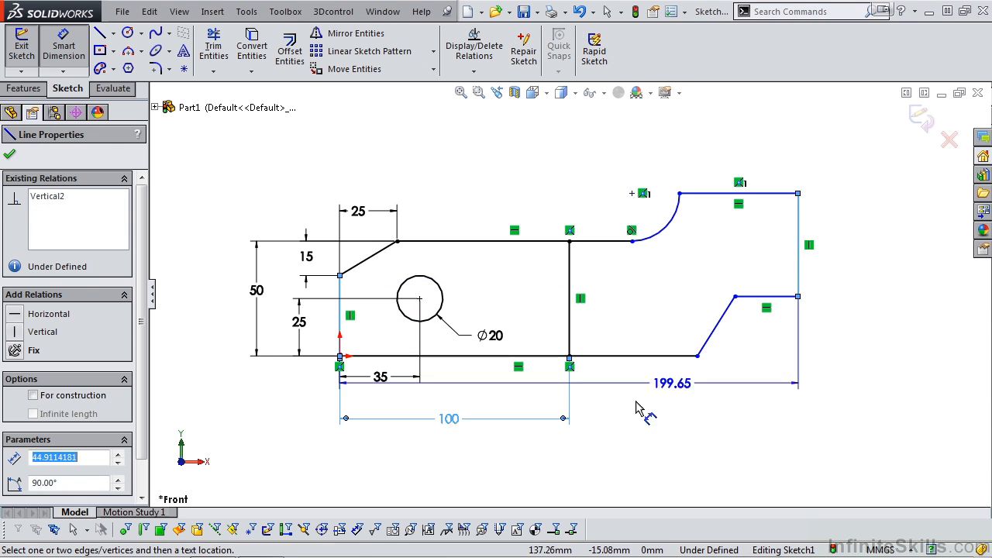
pyautogui.click(498, 450)
pyautogui.write('200')
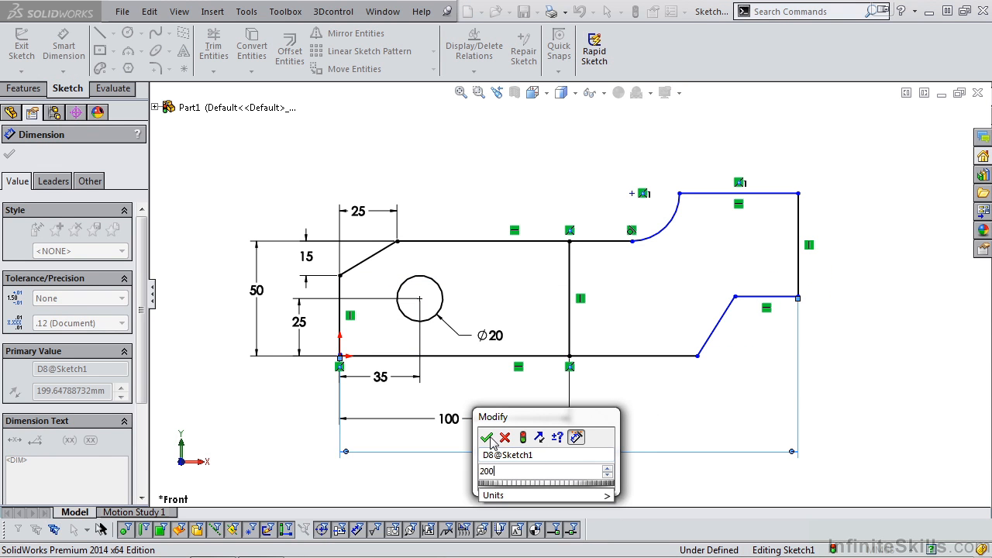
pyautogui.click(487, 437)
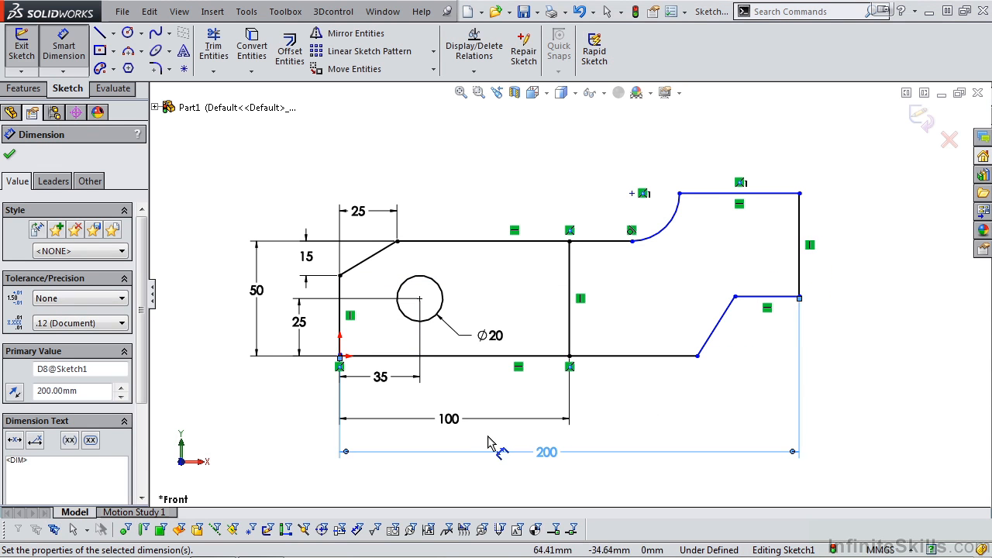
# Dimension the length of the base line as 150 mm
pyautogui.click(603, 358)
pyautogui.click(598, 436)
pyautogui.write('150')
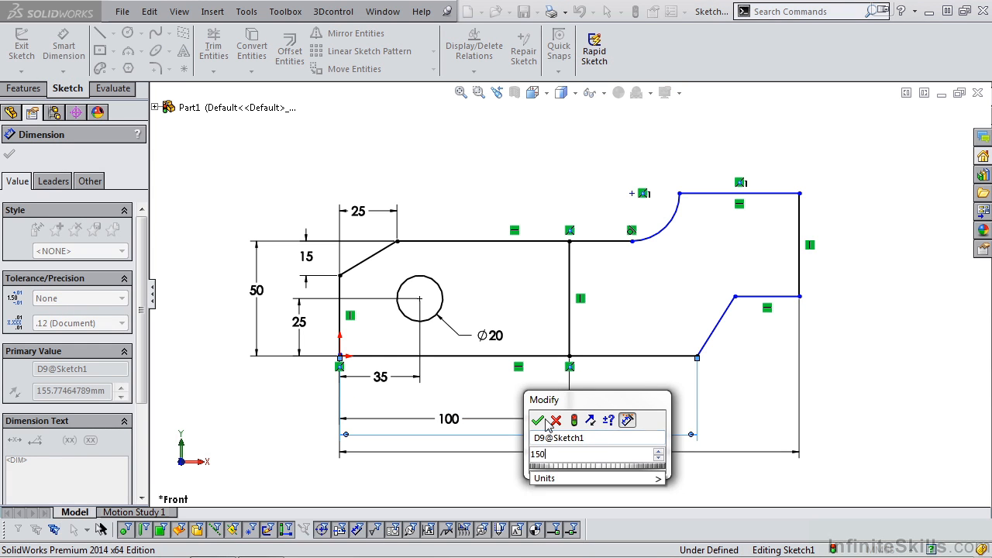
pyautogui.click(537, 421)
# Dimension the angle between the base line and the sloped line at its right end as 60 degrees
pyautogui.click(673, 356)
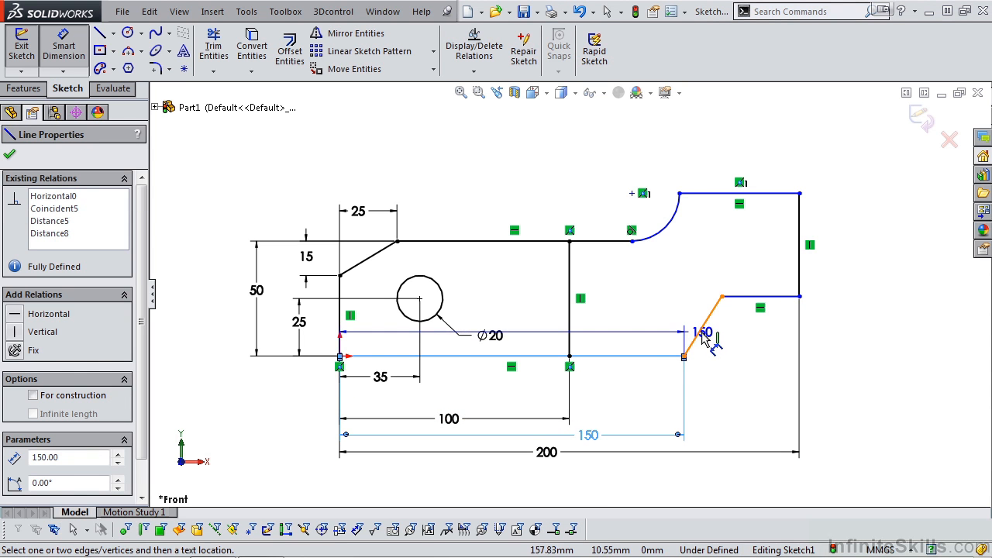
pyautogui.click(702, 334)
pyautogui.click(725, 334)
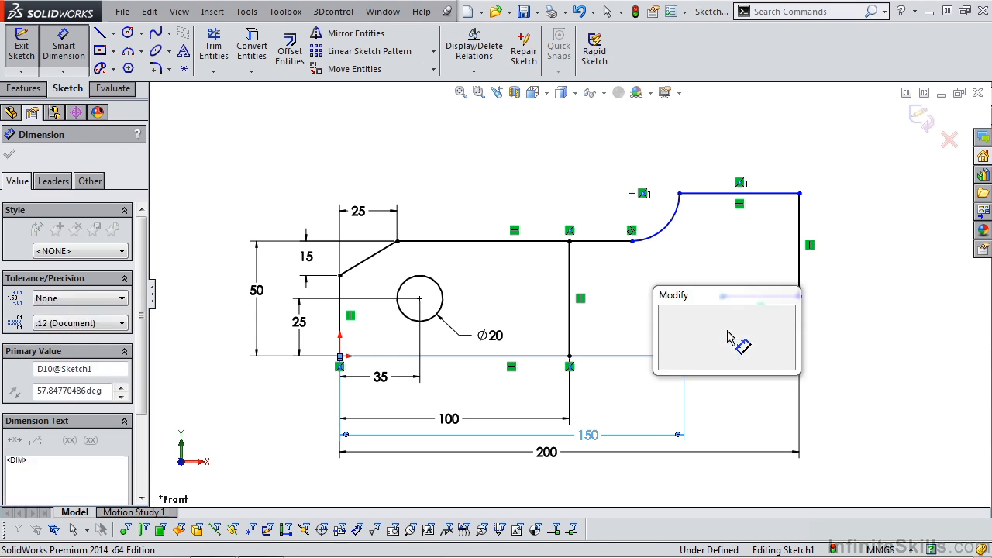
pyautogui.write('60')
pyautogui.click(667, 315)
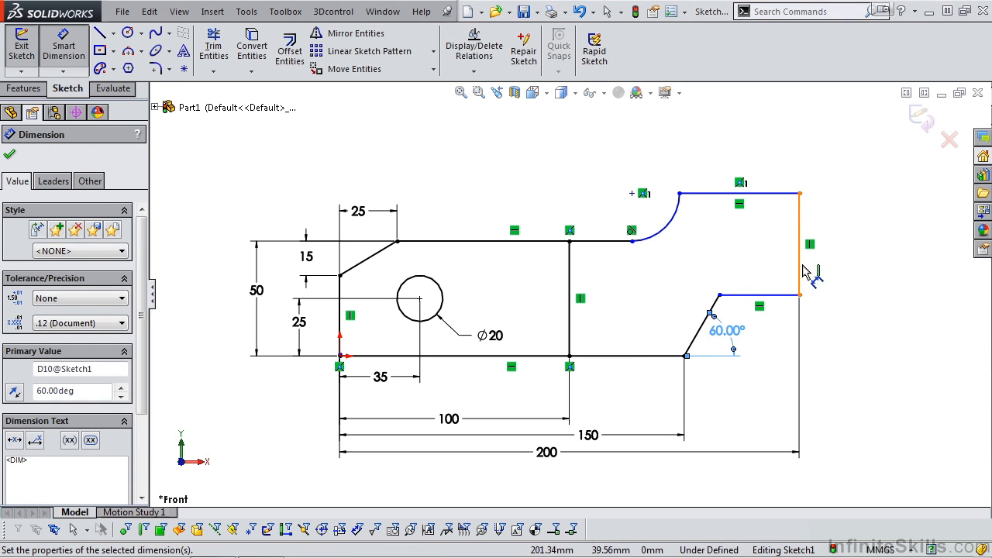
# Dimension the height of the profile's right vertical edge as 25 mm
pyautogui.click(801, 273)
pyautogui.click(821, 268)
pyautogui.write('25')
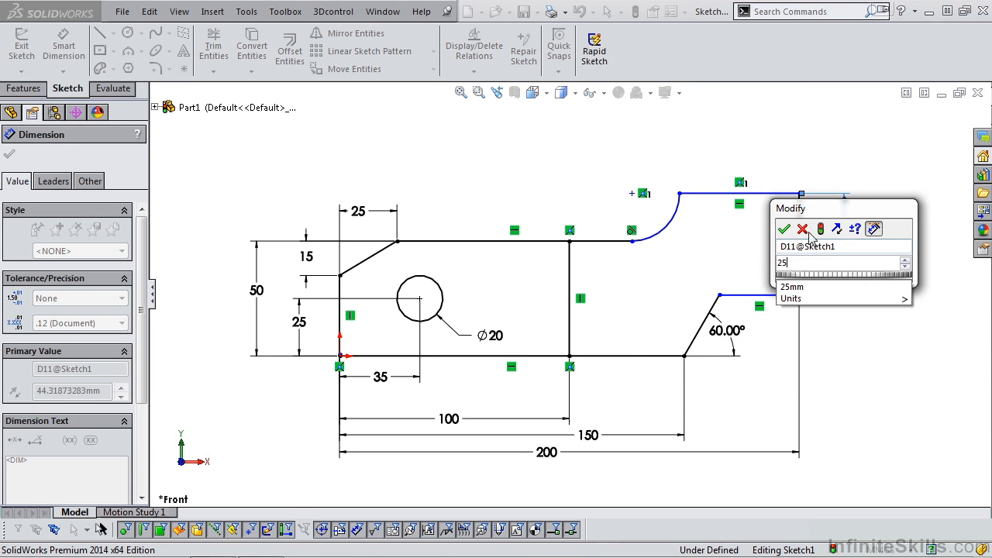
pyautogui.click(784, 229)
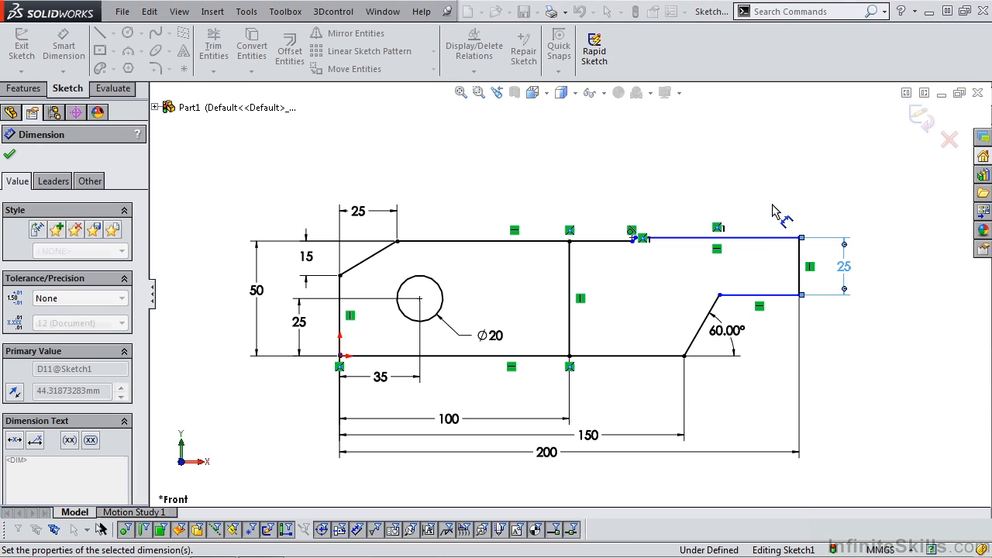
# Dimension the length of the raised upper horizontal edge as 75 mm
pyautogui.click(745, 242)
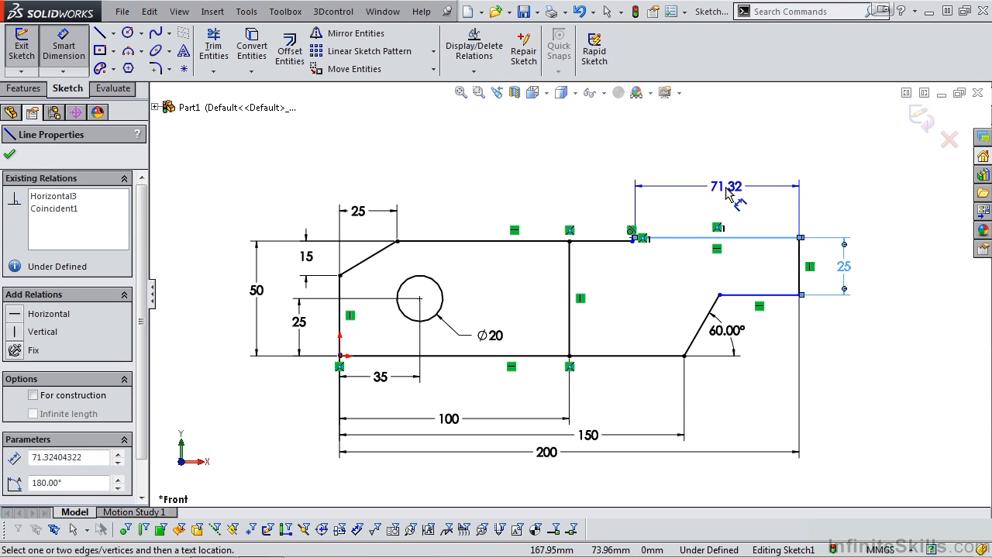
pyautogui.click(730, 195)
pyautogui.write('75')
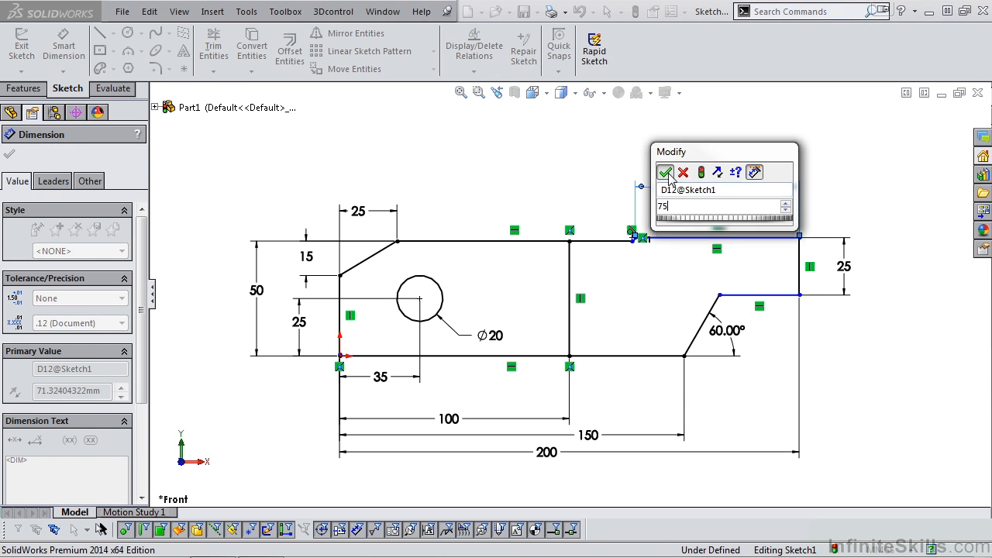
pyautogui.click(667, 173)
# Dimension the height between the base line and the raised upper horizontal edge as 60 mm
pyautogui.click(727, 245)
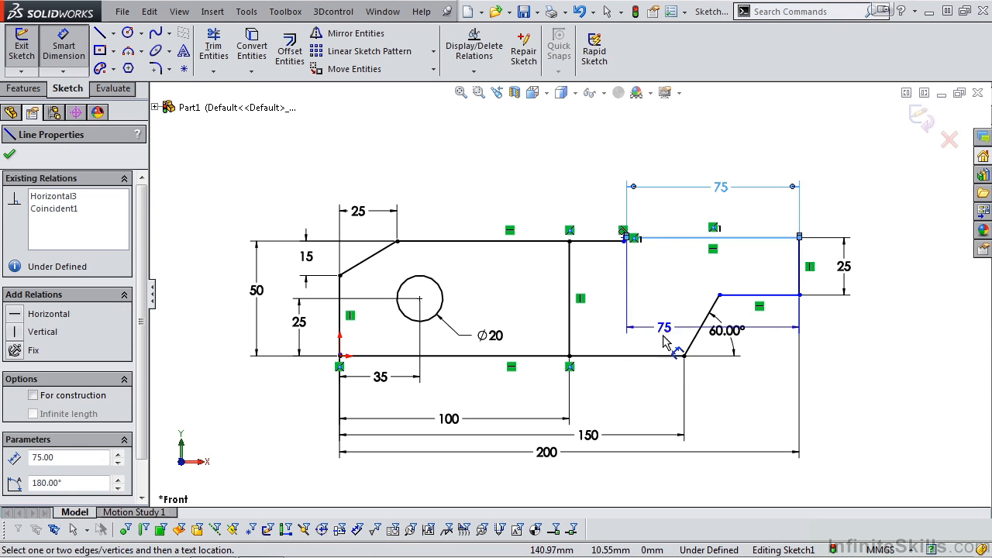
pyautogui.click(664, 356)
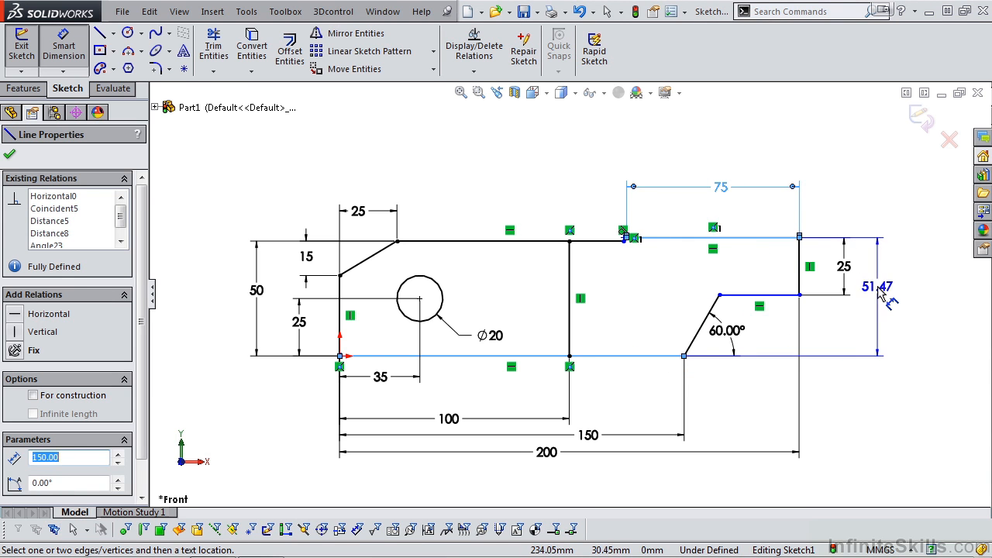
pyautogui.click(879, 297)
pyautogui.write('60')
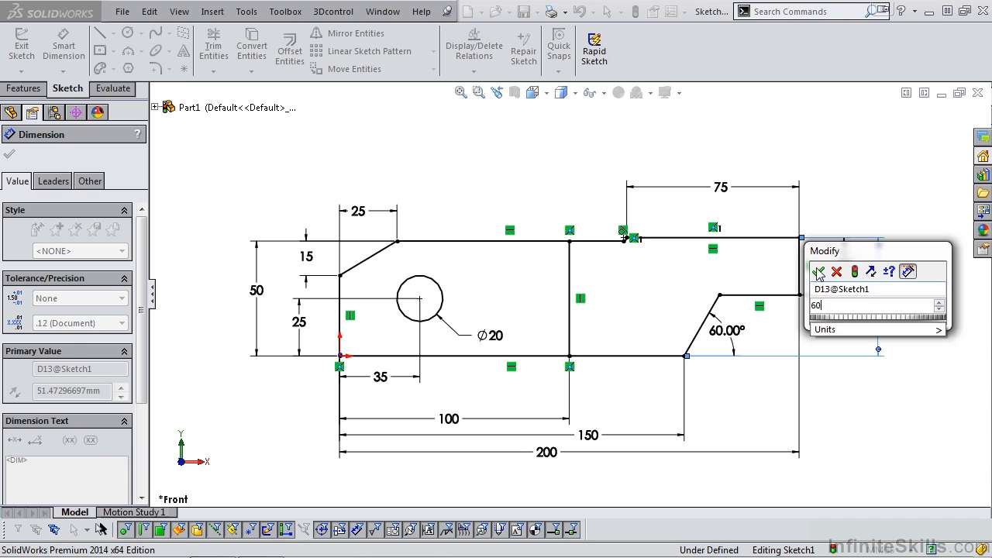
pyautogui.click(818, 272)
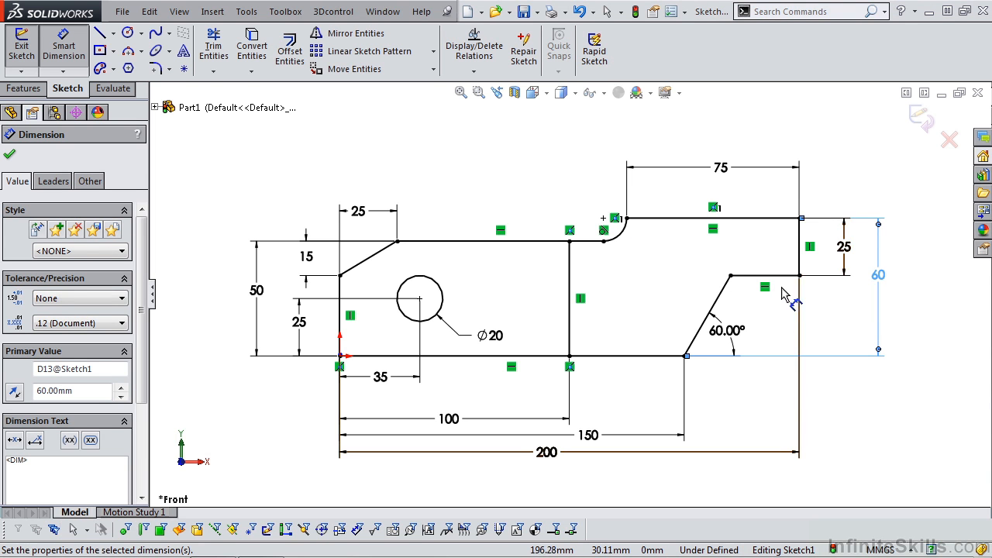
# Add a radius dimension to the arc beside the raised edge and leave it as a driving dimension
pyautogui.click(619, 234)
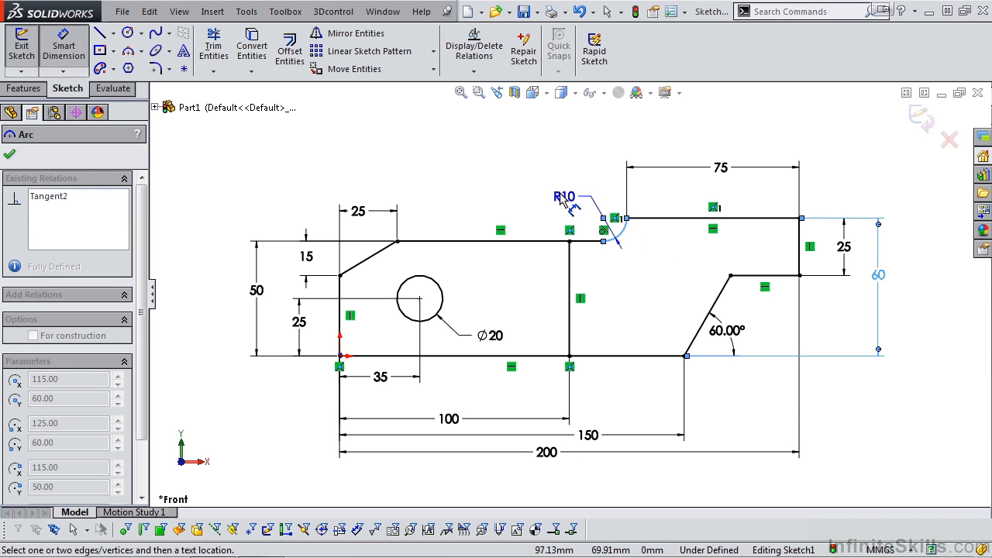
pyautogui.click(552, 200)
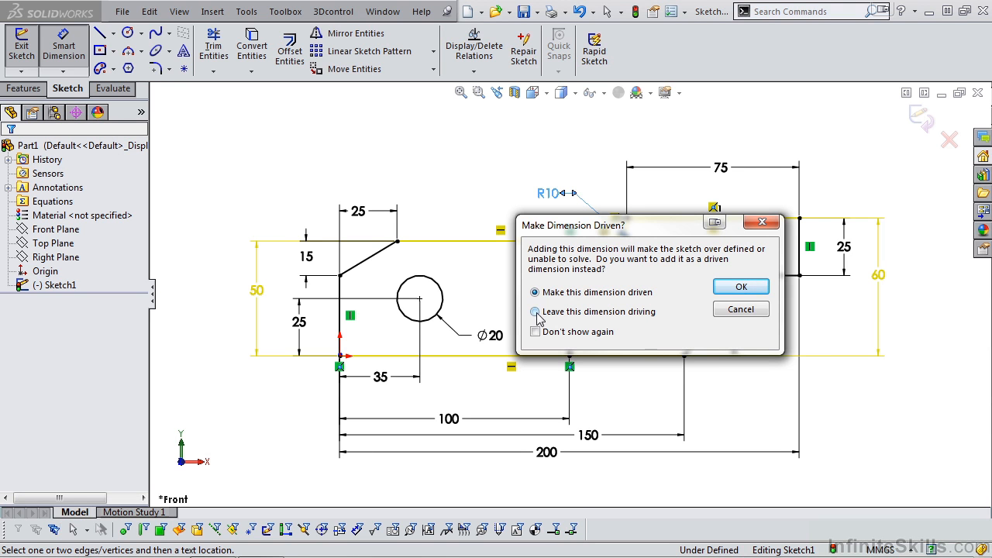
pyautogui.click(739, 288)
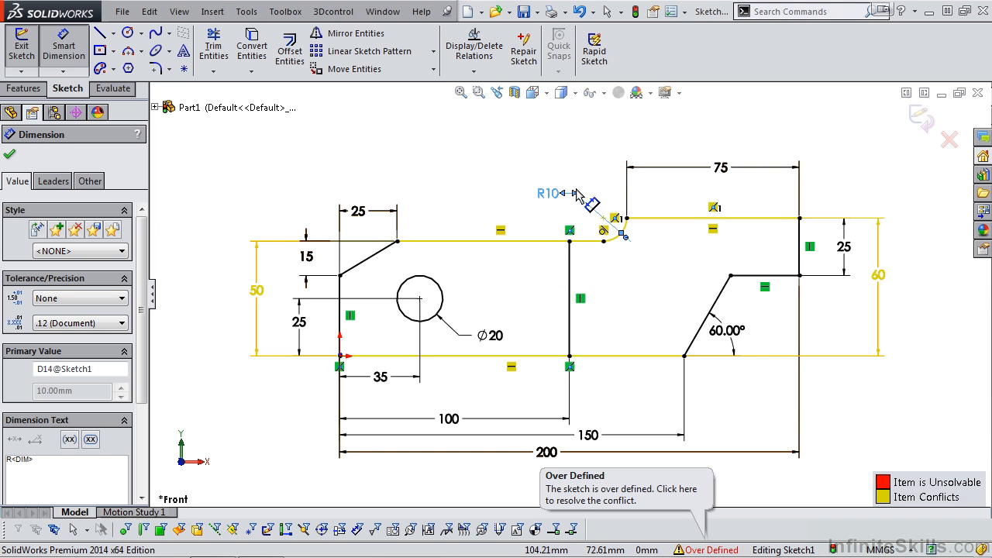
# Delete the 50 mm height dimension at the left of the profile and exit the sketch
pyautogui.click(257, 299)
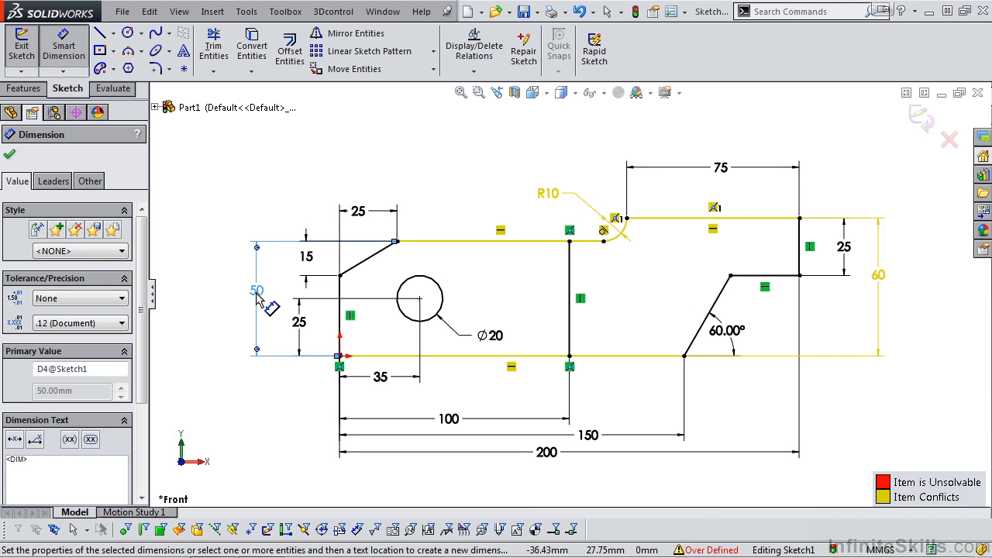
pyautogui.press('Delete')
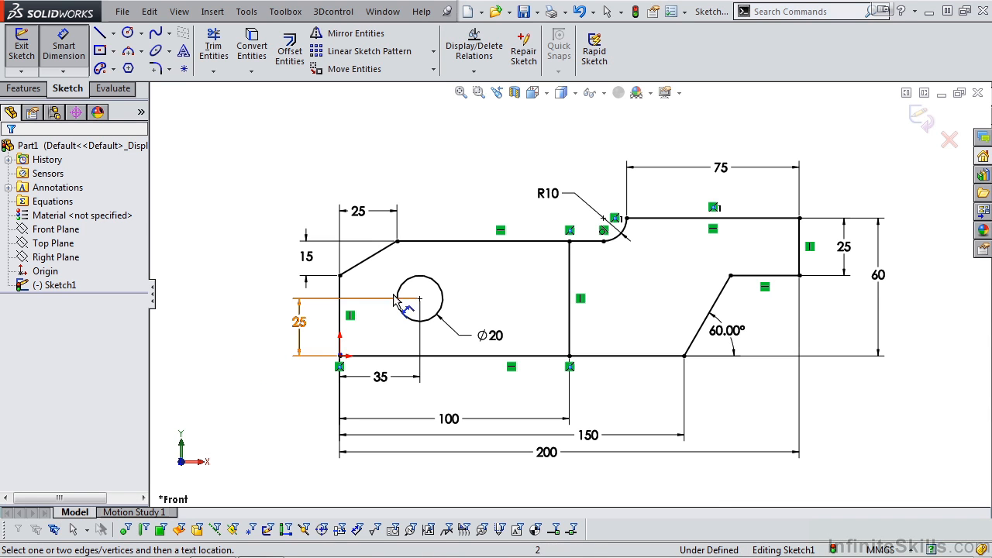
pyautogui.click(877, 276)
pyautogui.click(921, 118)
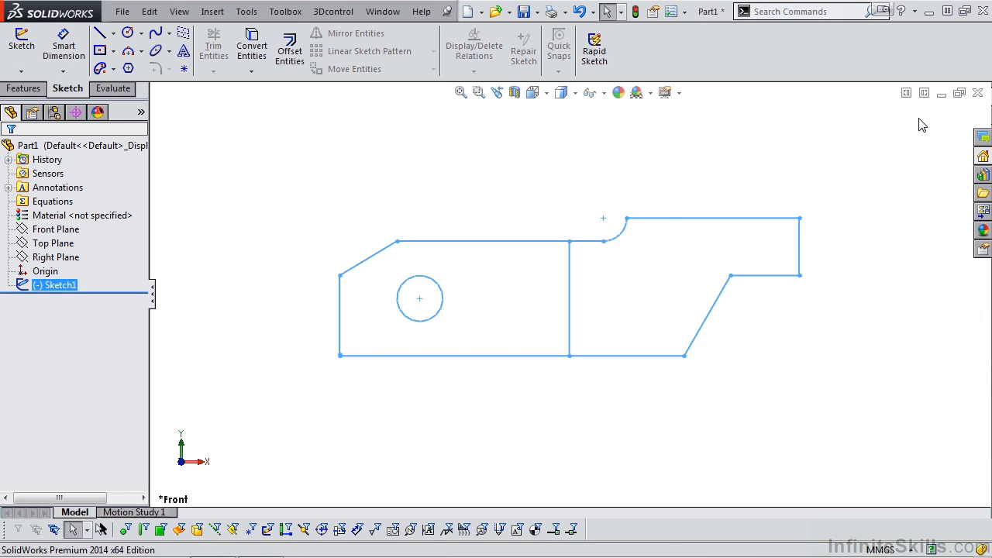
# Extrude the sketch region containing the hole, left of the dividing line, as a mid-plane boss 80 mm deep
pyautogui.click(25, 90)
pyautogui.click(29, 68)
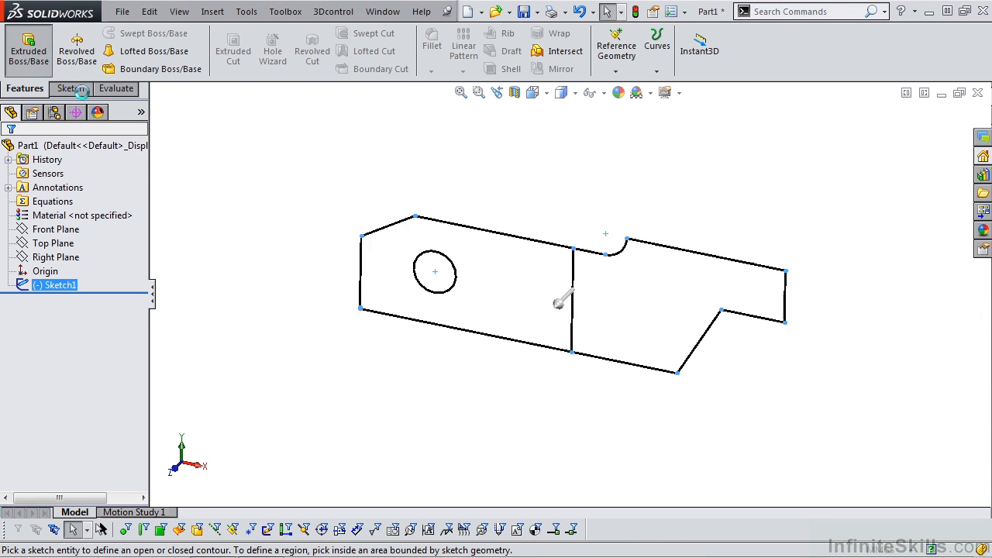
pyautogui.click(131, 244)
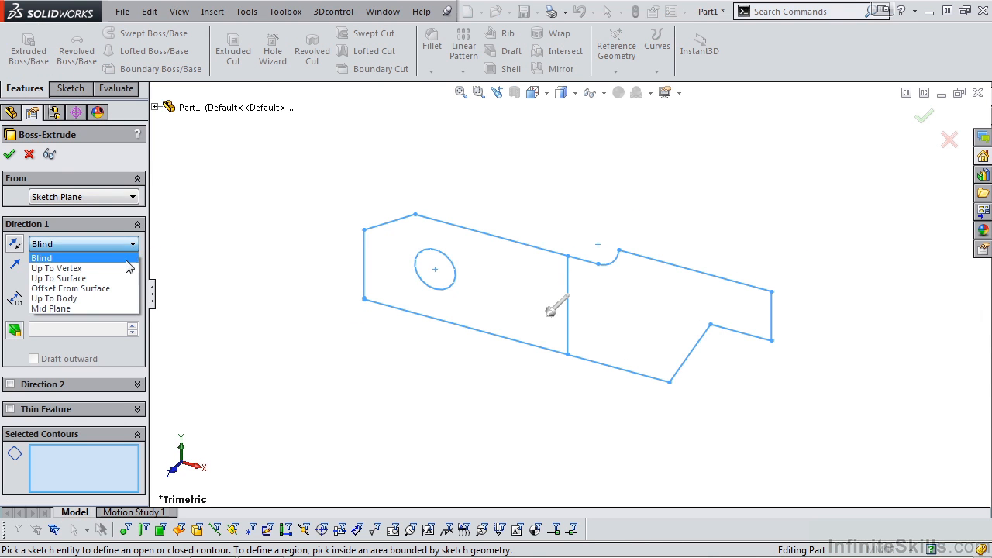
pyautogui.click(122, 310)
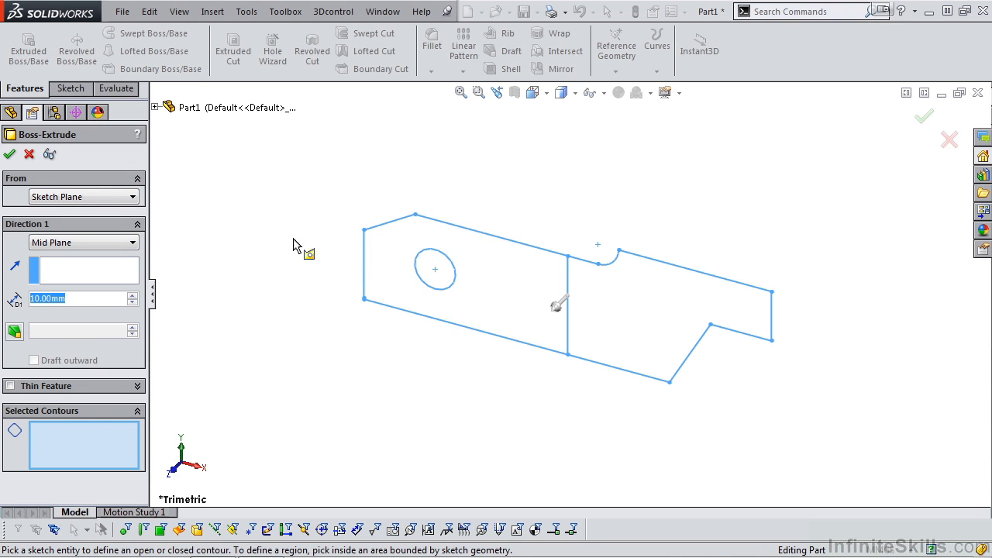
pyautogui.write('80')
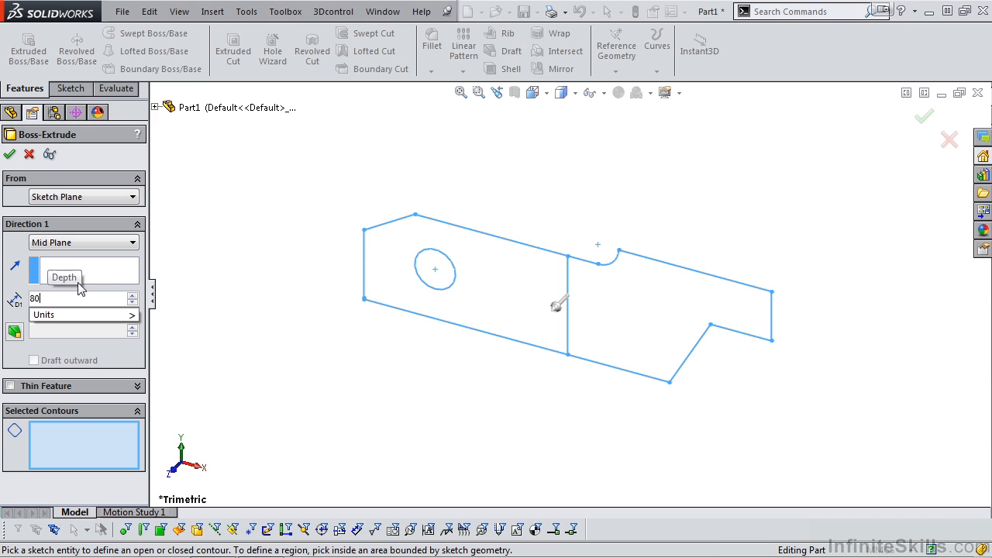
pyautogui.moveTo(97, 319)
pyautogui.press('Return')
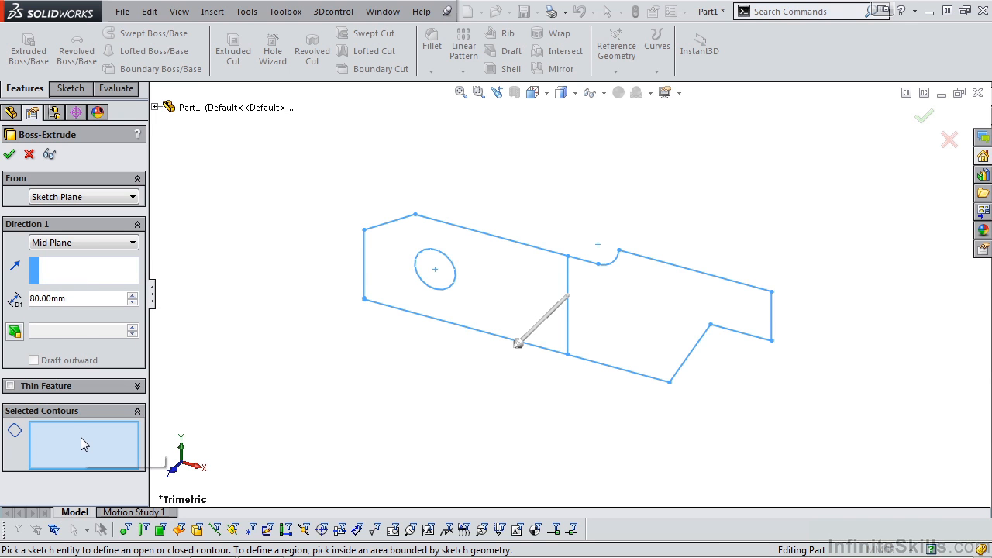
pyautogui.click(497, 302)
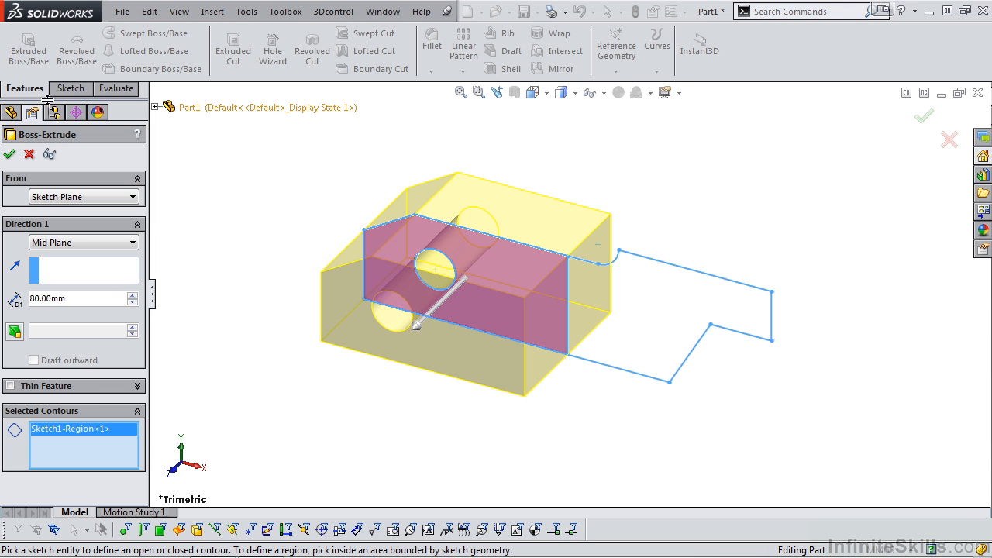
pyautogui.click(10, 156)
# Extrude the existing sketch's region right of the dividing line as a merged mid-plane boss 100 mm deep
pyautogui.moveTo(380, 343); pyautogui.dragTo(380, 393, button='middle')
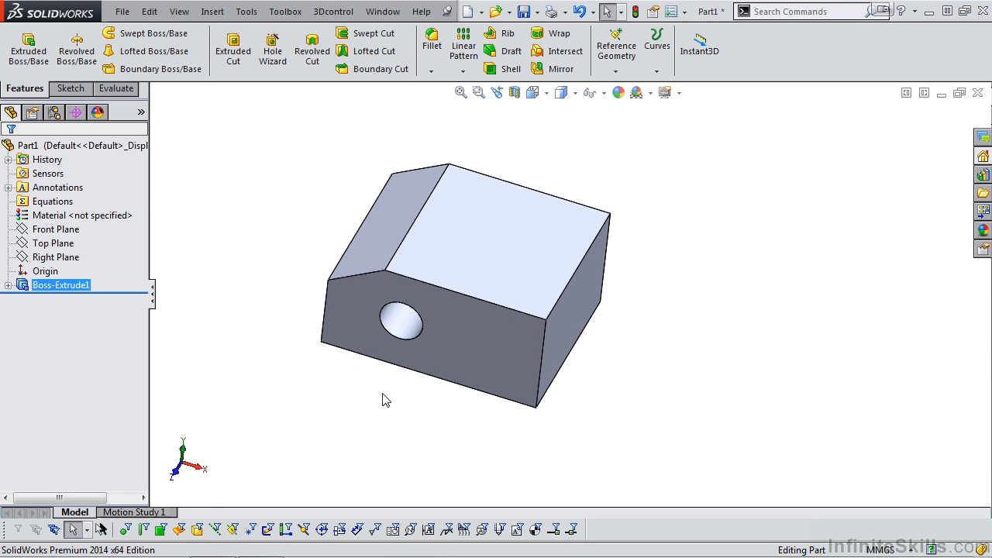
pyautogui.click(28, 48)
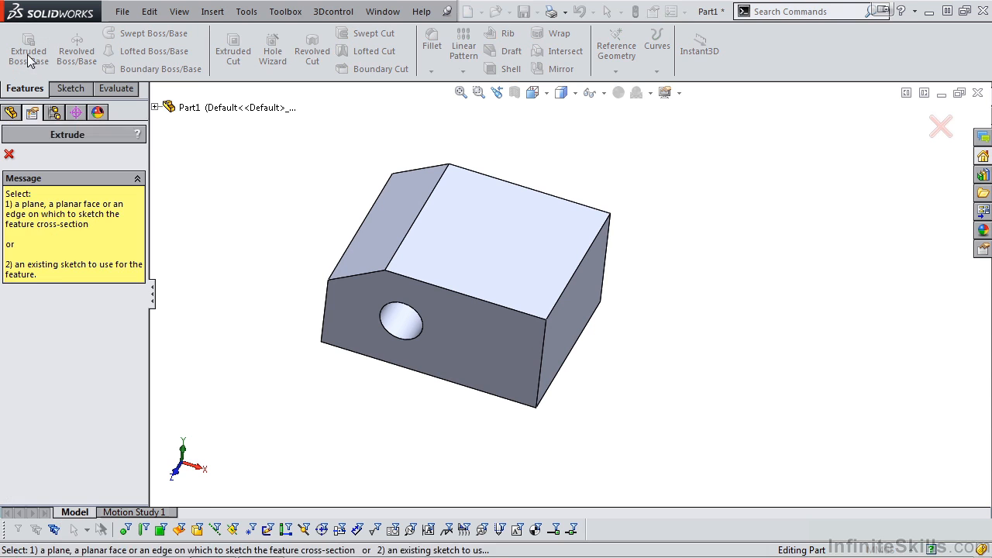
pyautogui.click(155, 108)
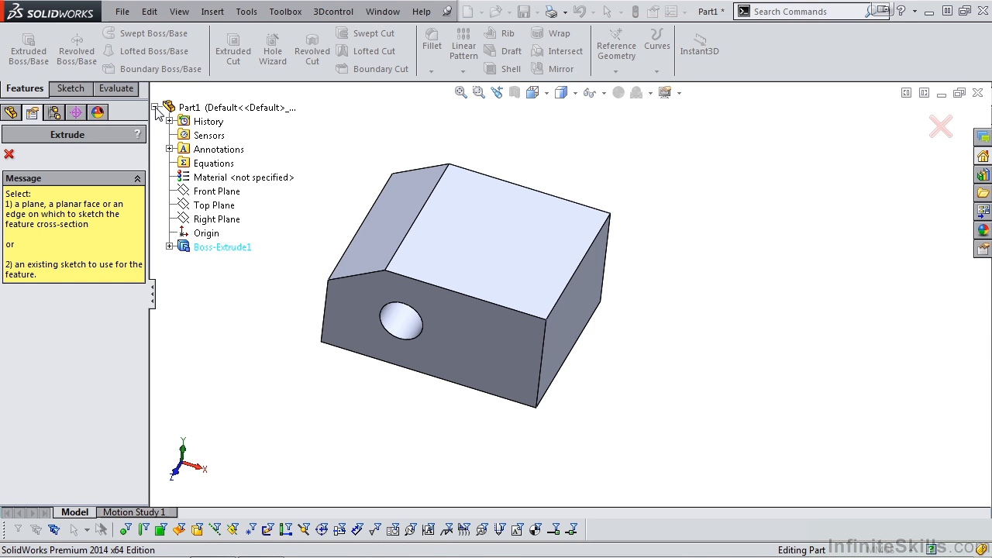
pyautogui.click(169, 247)
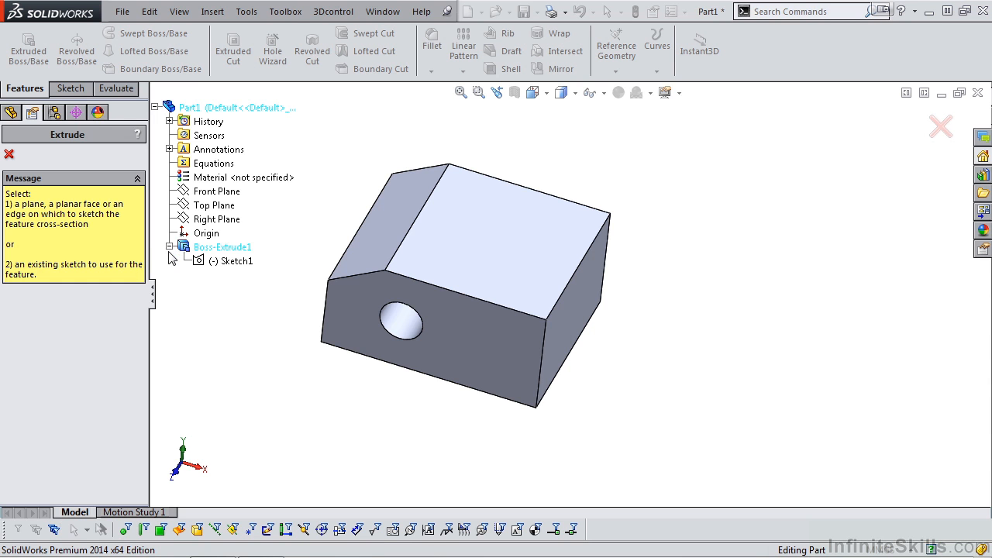
pyautogui.click(227, 262)
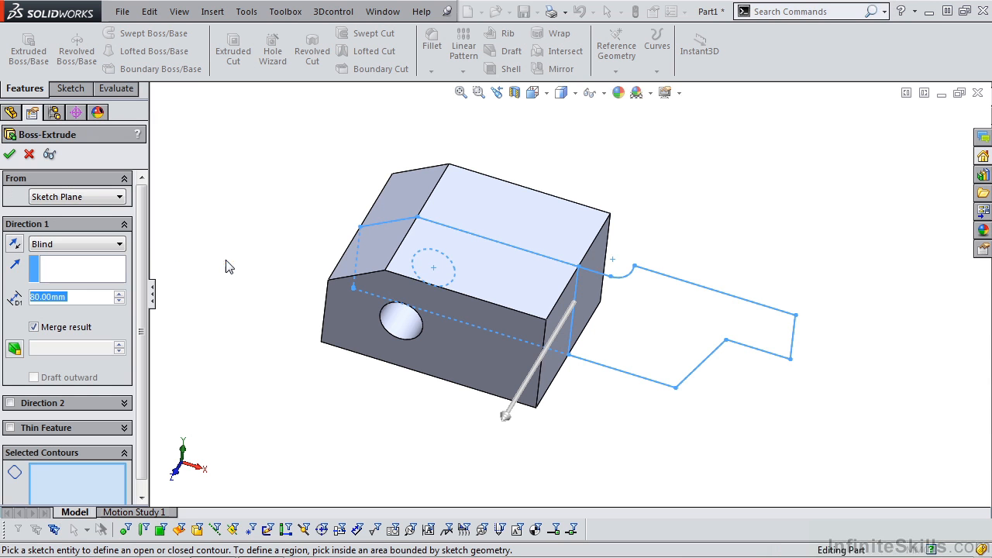
pyautogui.click(121, 245)
pyautogui.click(104, 319)
pyautogui.write('100')
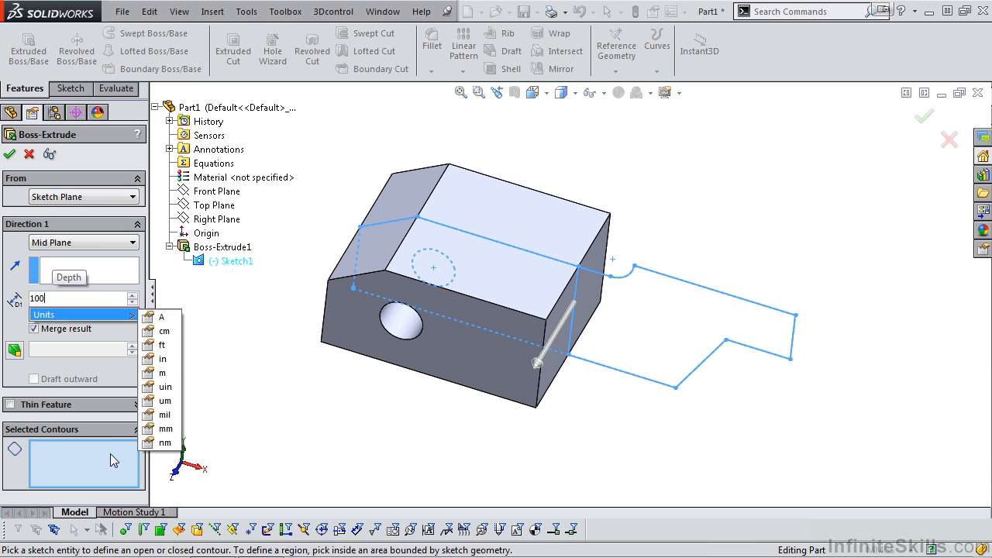
pyautogui.press('Return')
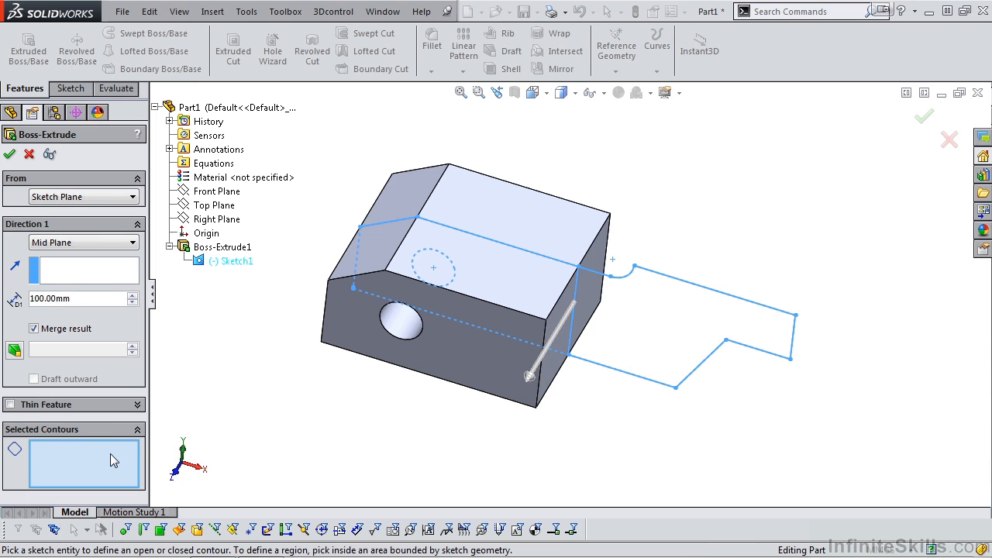
pyautogui.click(652, 341)
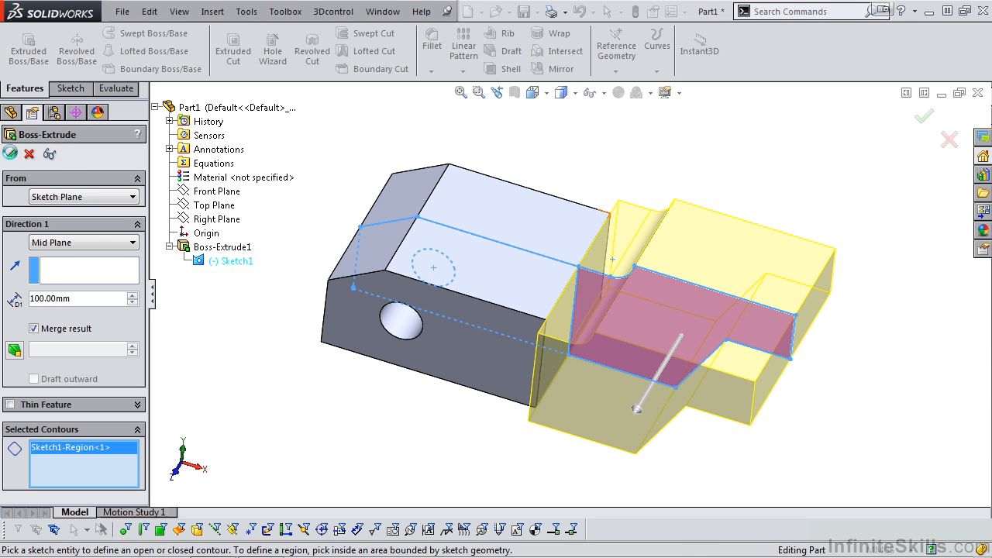
pyautogui.click(10, 155)
pyautogui.press('space')
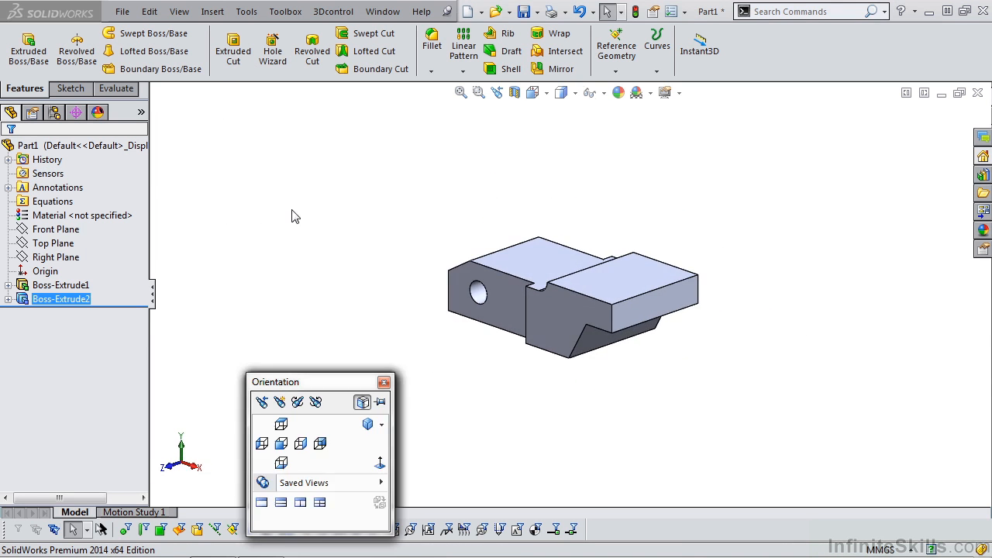
pyautogui.click(421, 206)
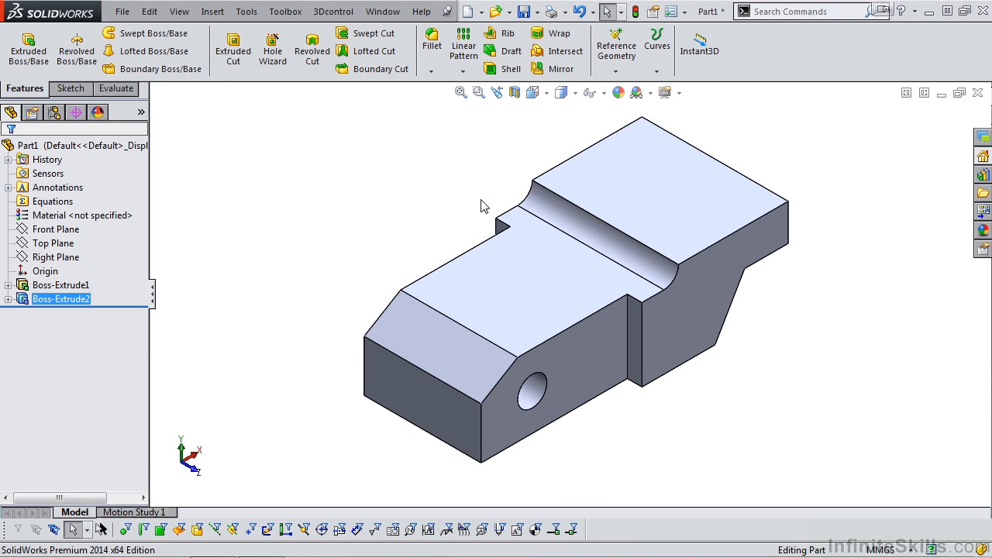
# Assign the 1060 Alloy material from the Aluminium Alloys category to the part
pyautogui.rightClick(120, 214)
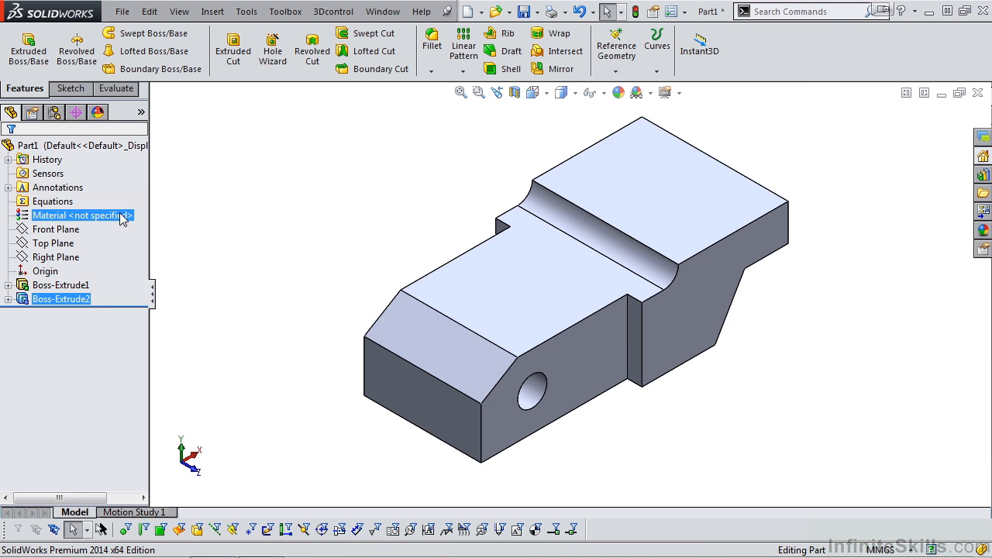
pyautogui.click(151, 223)
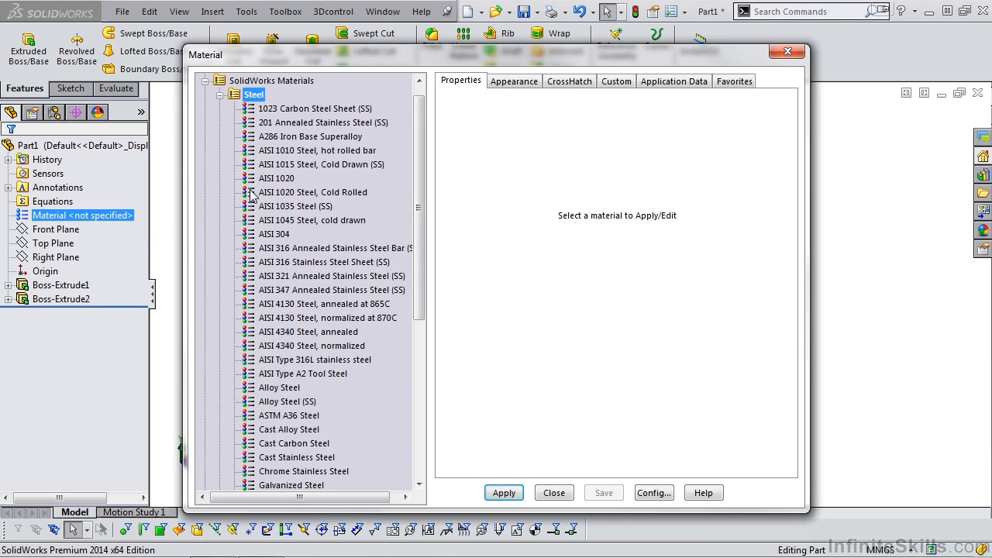
pyautogui.click(219, 94)
pyautogui.click(221, 136)
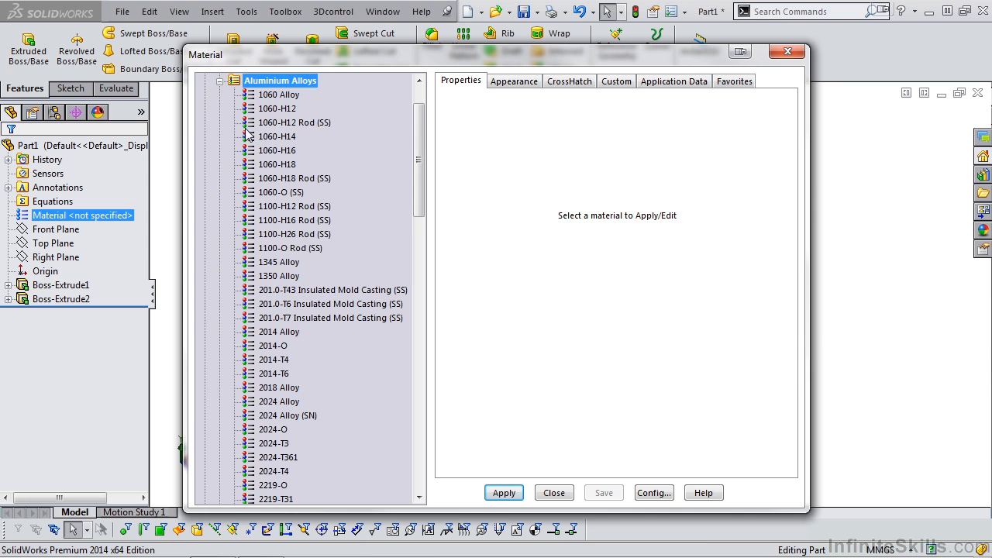
pyautogui.click(279, 95)
pyautogui.click(504, 494)
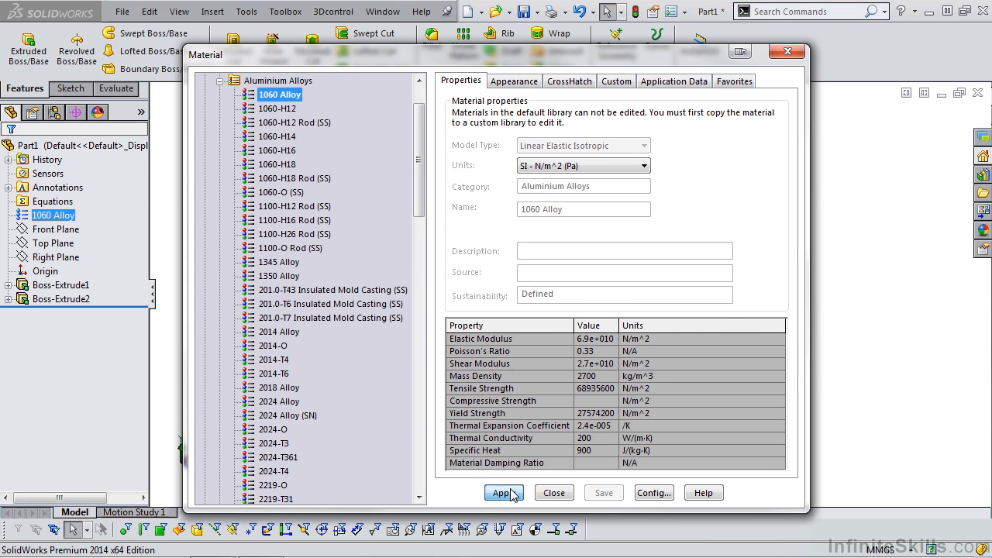
pyautogui.click(552, 494)
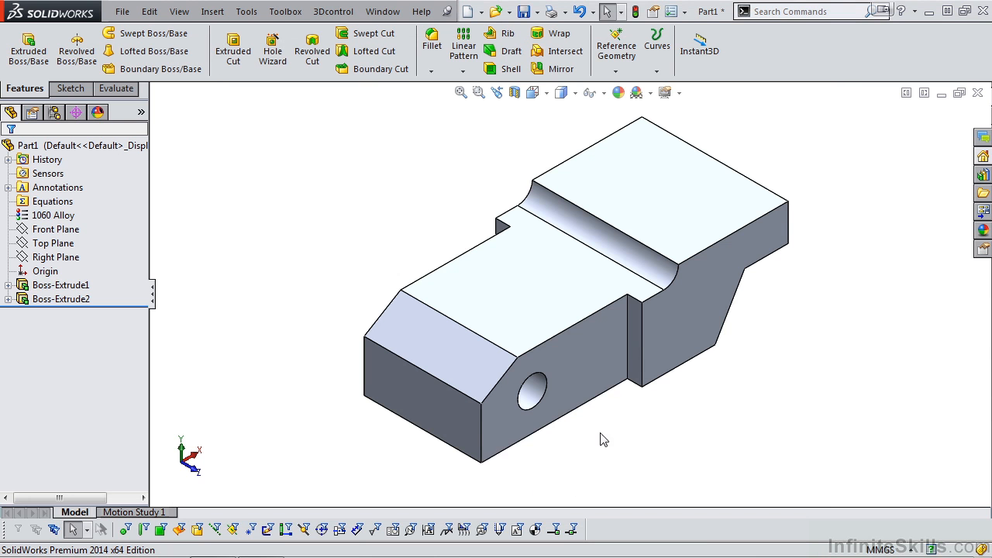
# Evaluate the mass properties of the finished part
pyautogui.click(117, 90)
pyautogui.click(109, 56)
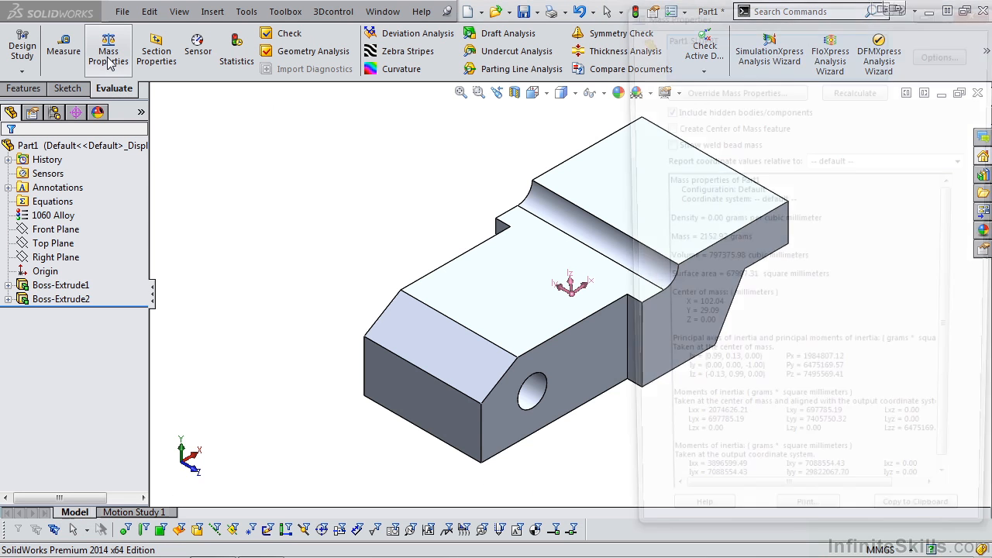